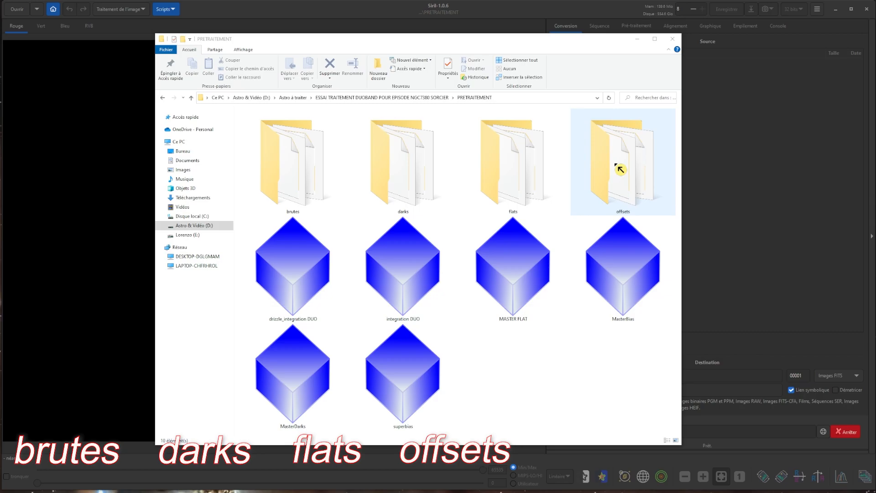
- Look through the brutes and darks subfolders of the PRETRAITEMENT folder, then put the file window away
{"action": "double_click", "coordinate": [304, 175]}
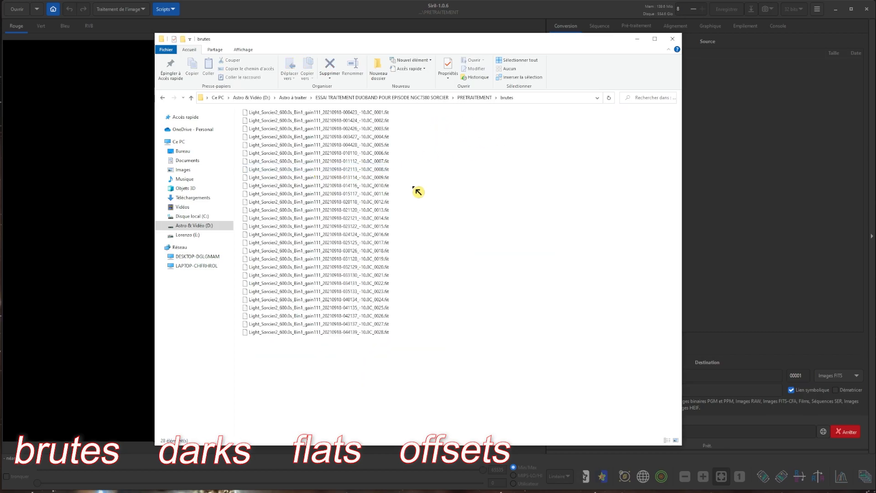
{"action": "left_click", "coordinate": [192, 97]}
{"action": "double_click", "coordinate": [424, 175]}
{"action": "left_click", "coordinate": [191, 98]}
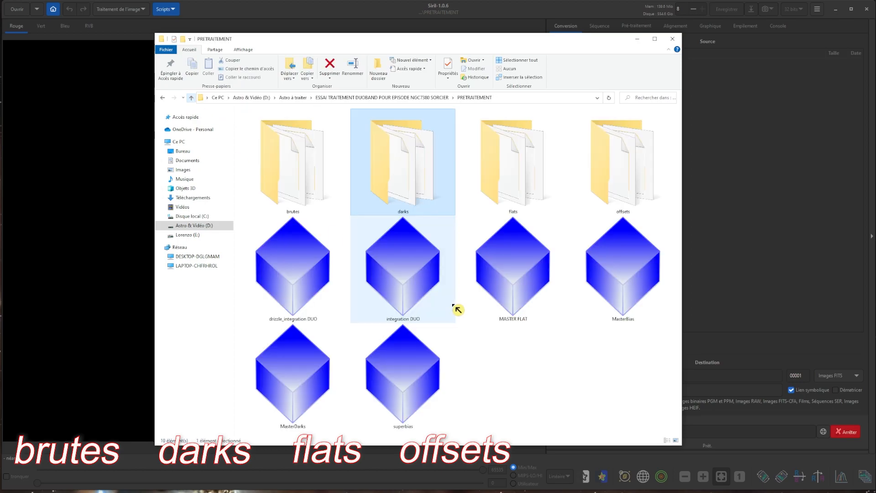
{"action": "left_click", "coordinate": [532, 361]}
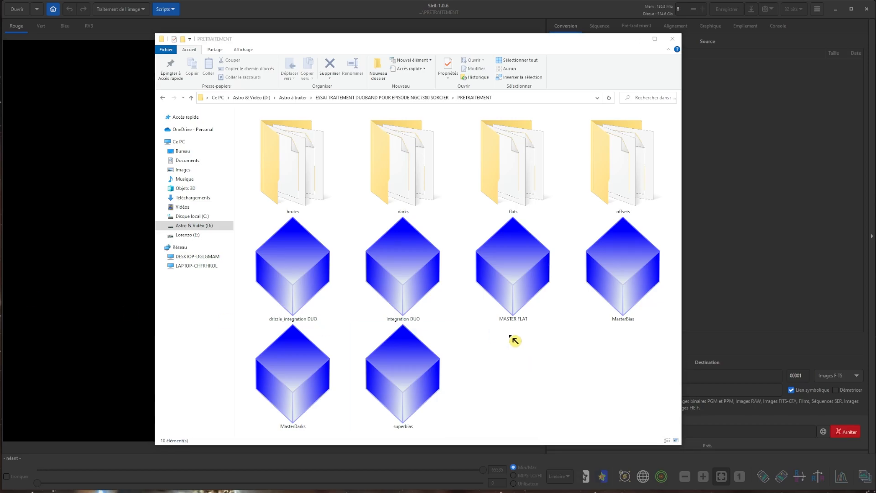
{"action": "left_click", "coordinate": [637, 39]}
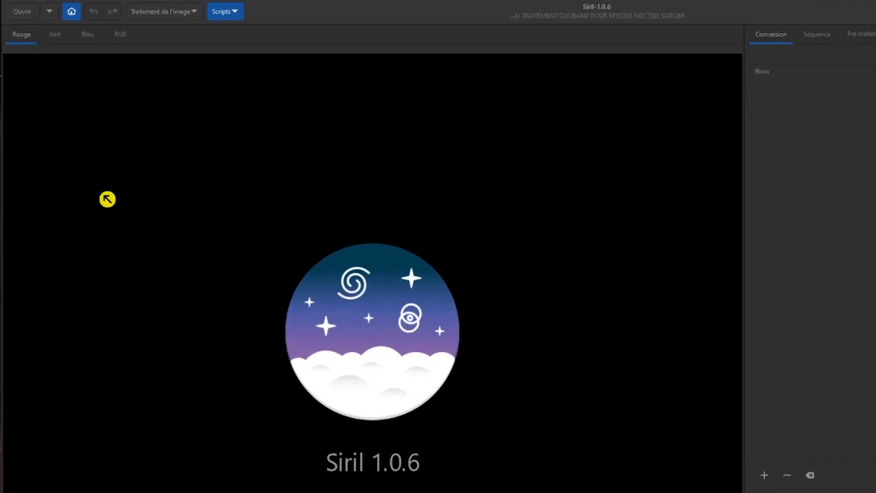
- Set Siril's working directory to the PRETRAITEMENT folder inside ESSAI TRAITEMENT DUOBAND POUR EPISODE NGC7380 SORCIER
{"action": "left_click", "coordinate": [81, 18]}
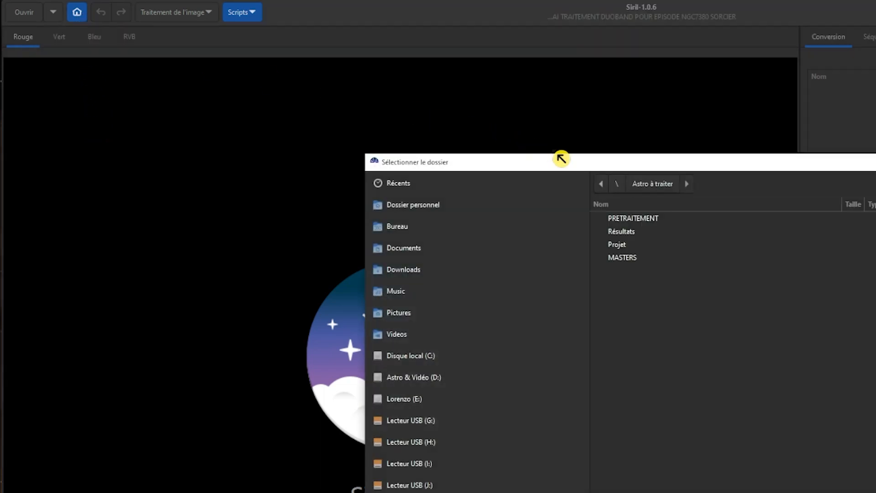
{"action": "left_click_drag", "start_coordinate": [576, 167], "coordinate": [301, 110]}
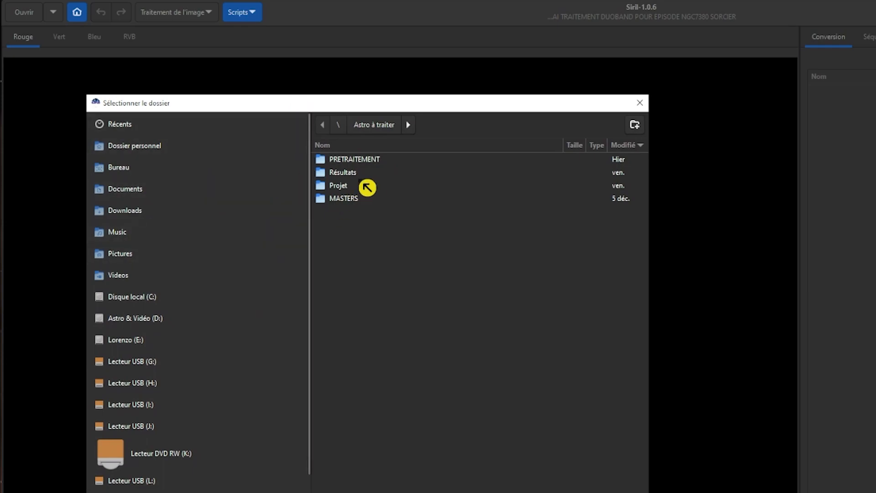
{"action": "left_click", "coordinate": [350, 163]}
{"action": "double_click", "coordinate": [350, 164]}
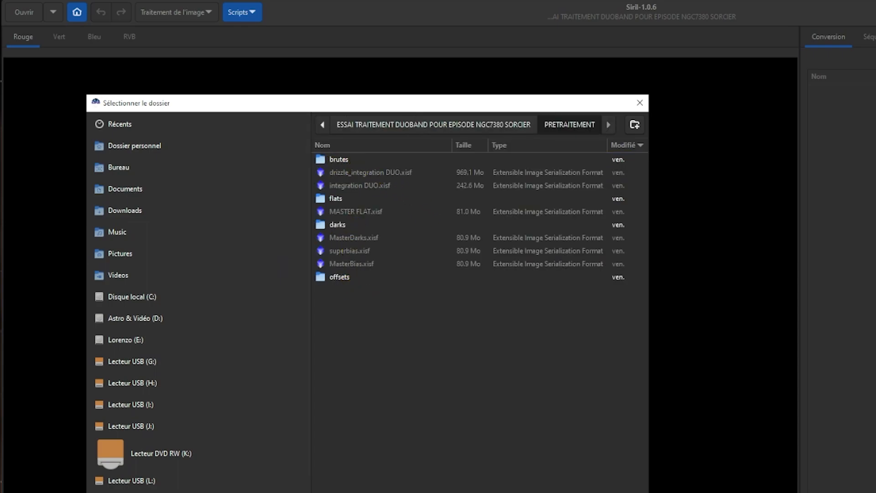
{"action": "left_click", "coordinate": [616, 492]}
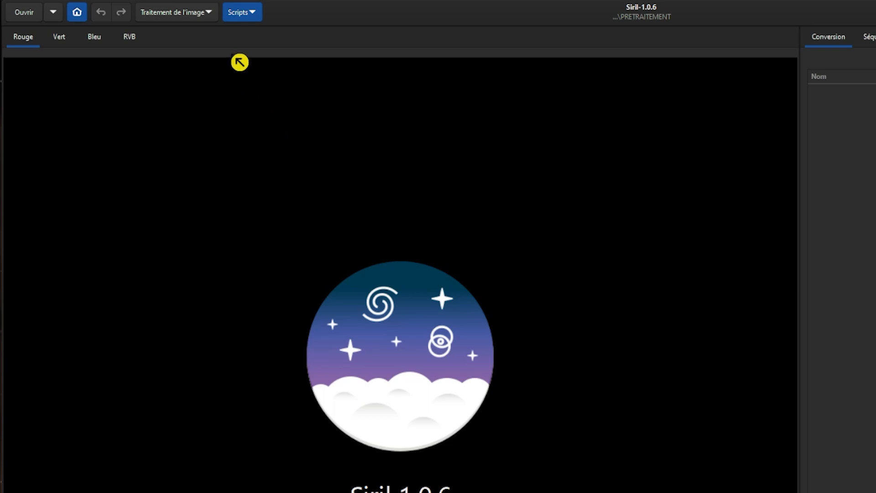
- Run the Couleur_Extraction_HaOIII script and bring up the PRETRAITEMENT folder in File Explorer
{"action": "left_click", "coordinate": [256, 17]}
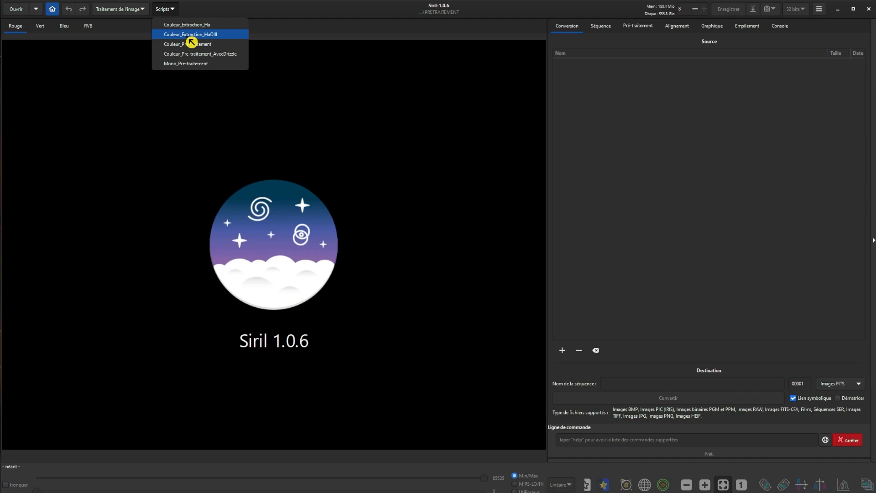
{"action": "left_click", "coordinate": [188, 36]}
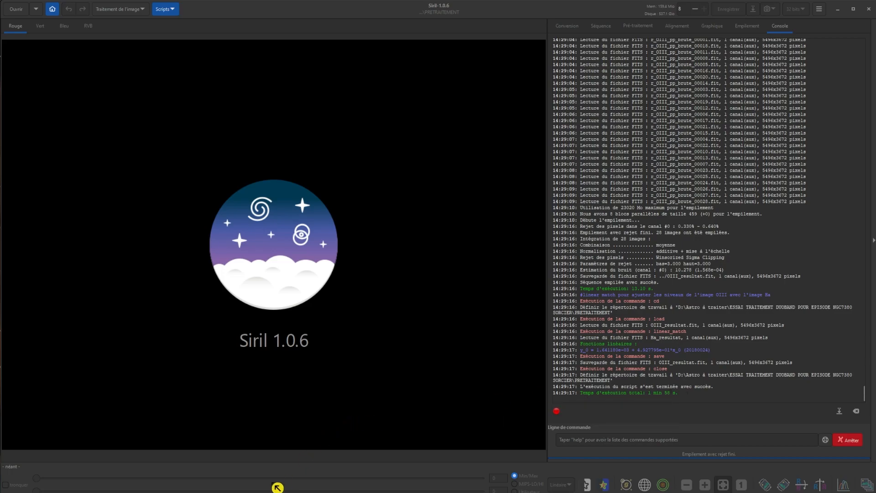
{"action": "left_click", "coordinate": [164, 486]}
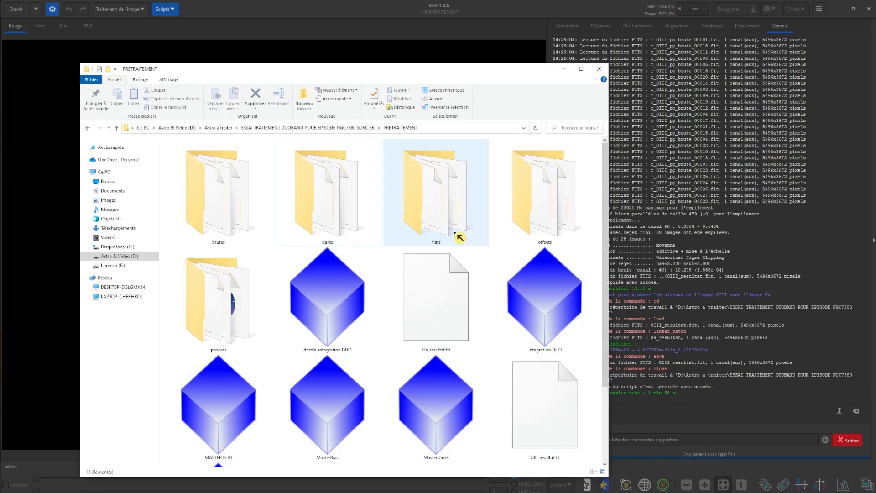
{"action": "left_click_drag", "start_coordinate": [407, 71], "coordinate": [395, 35]}
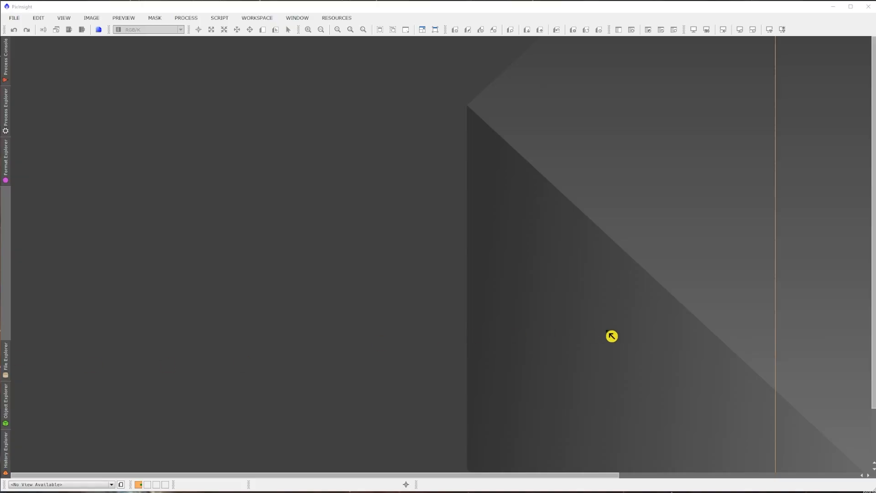
- In PixInsight, load the process icons "Séparation couches Filtre Duo-Band Explore Astro" and open the ScreenTransferFunction process from them
{"action": "right_click", "coordinate": [612, 133]}
{"action": "mouse_move", "coordinate": [654, 179]}
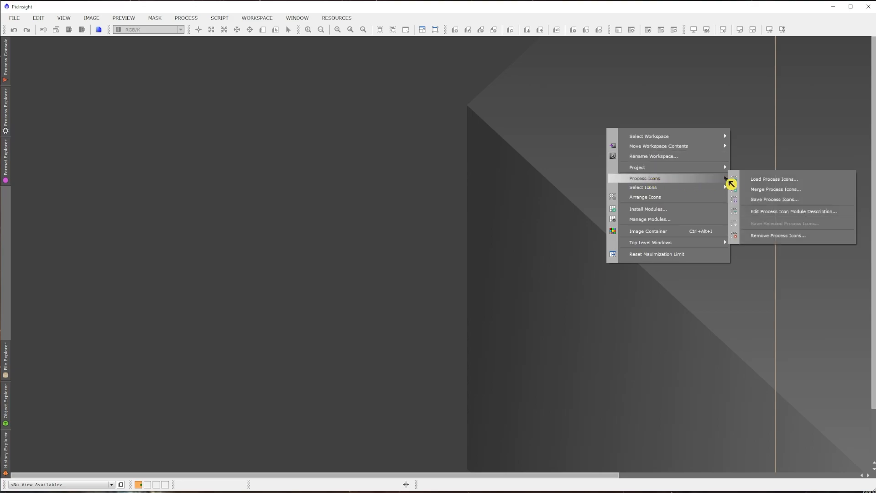
{"action": "left_click", "coordinate": [774, 181]}
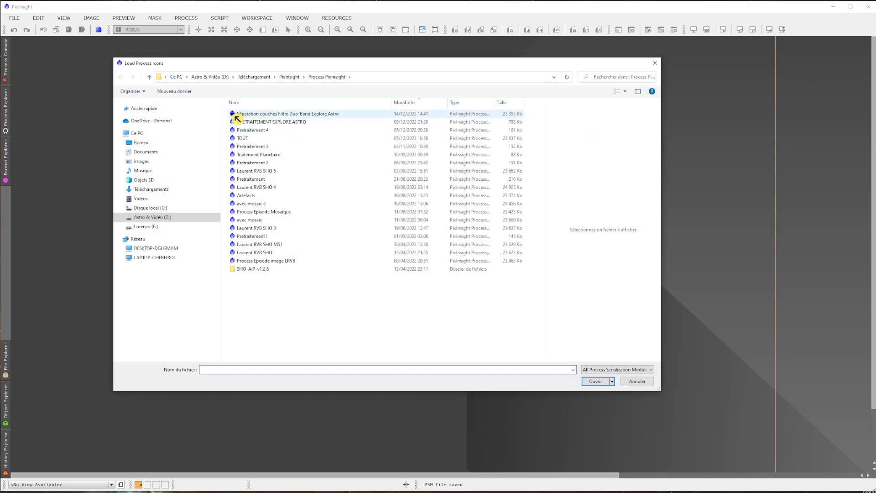
{"action": "double_click", "coordinate": [264, 117]}
{"action": "left_click", "coordinate": [424, 267]}
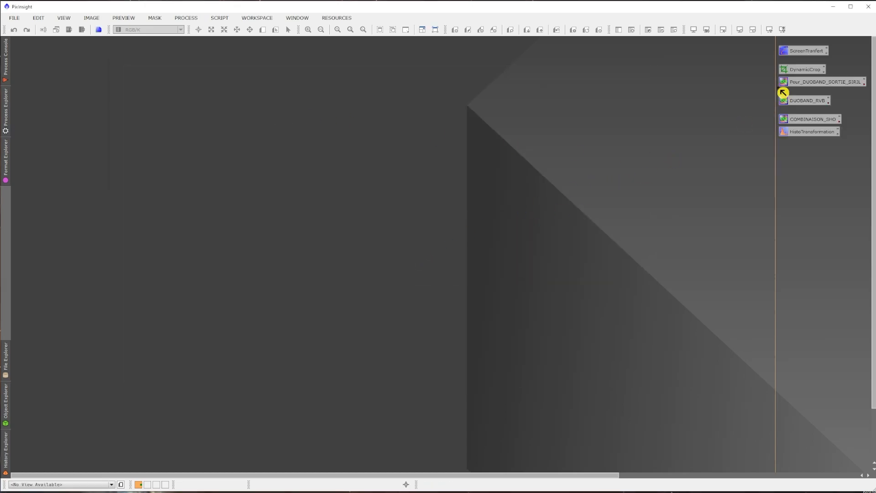
{"action": "double_click", "coordinate": [798, 51]}
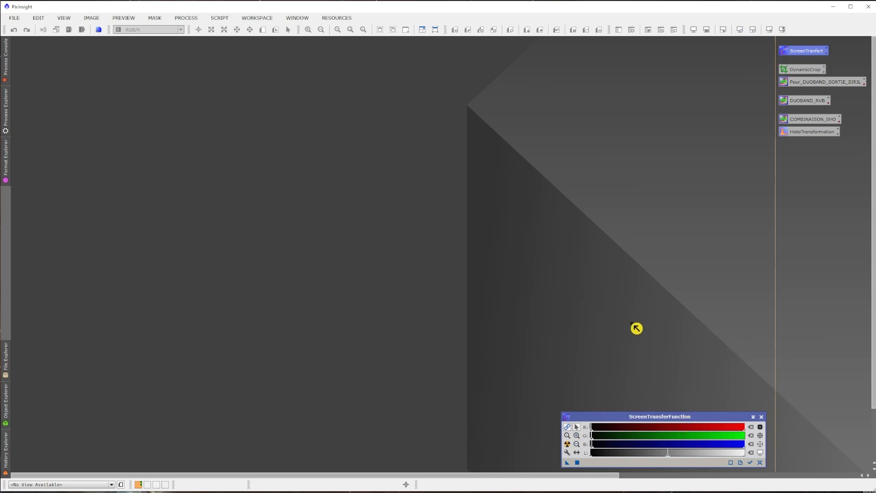
- Open Ha_resultat.fit and OIII_resultat.fit from the PRETRAITEMENT folder in the PixInsight workspace
{"action": "left_click", "coordinate": [356, 492]}
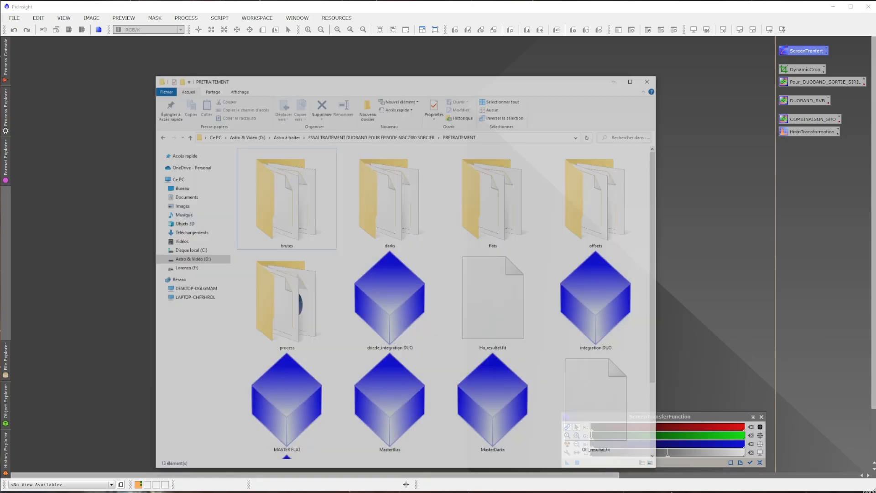
{"action": "left_click_drag", "start_coordinate": [445, 53], "coordinate": [457, 47]}
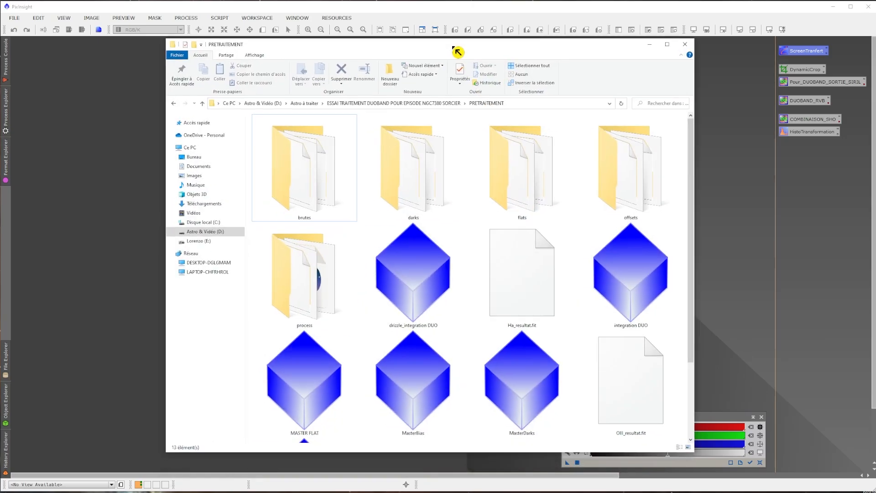
{"action": "left_click_drag", "start_coordinate": [523, 264], "coordinate": [119, 252]}
{"action": "left_click_drag", "start_coordinate": [598, 343], "coordinate": [144, 391]}
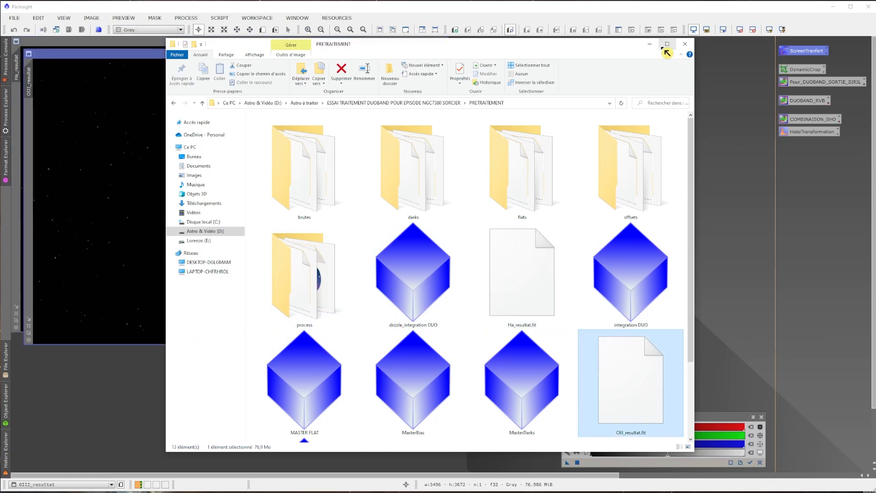
{"action": "left_click", "coordinate": [650, 46]}
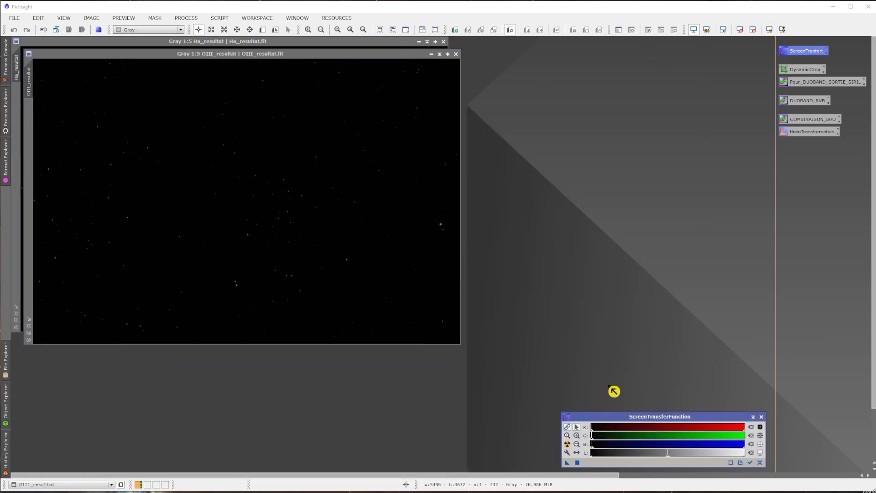
- Auto-stretch the display of the OIII_resultat and Ha_resultat images and move their windows apart
{"action": "left_click", "coordinate": [568, 444]}
{"action": "left_click_drag", "start_coordinate": [355, 54], "coordinate": [578, 73]}
{"action": "left_click", "coordinate": [396, 51]}
{"action": "left_click", "coordinate": [569, 445]}
{"action": "left_click_drag", "start_coordinate": [303, 42], "coordinate": [352, 114]}
- Rotate both the Ha_resultat and OIII_resultat images by 180°
{"action": "left_click", "coordinate": [93, 18]}
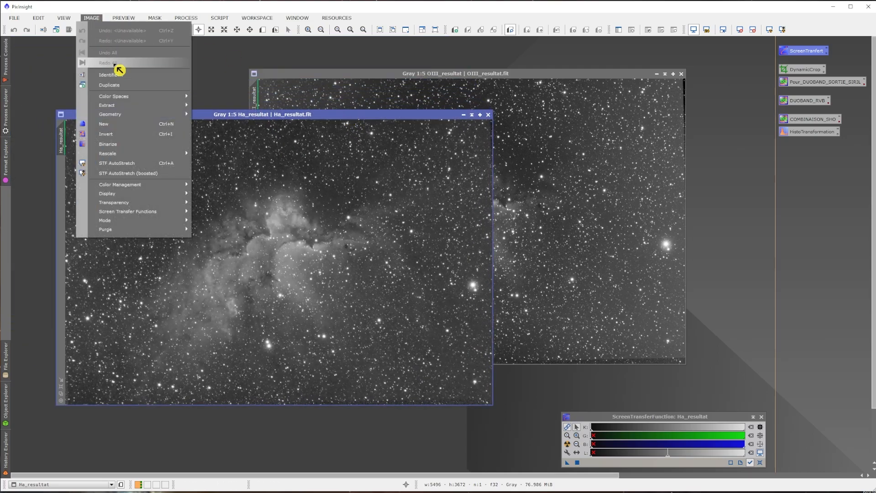
{"action": "mouse_move", "coordinate": [124, 117]}
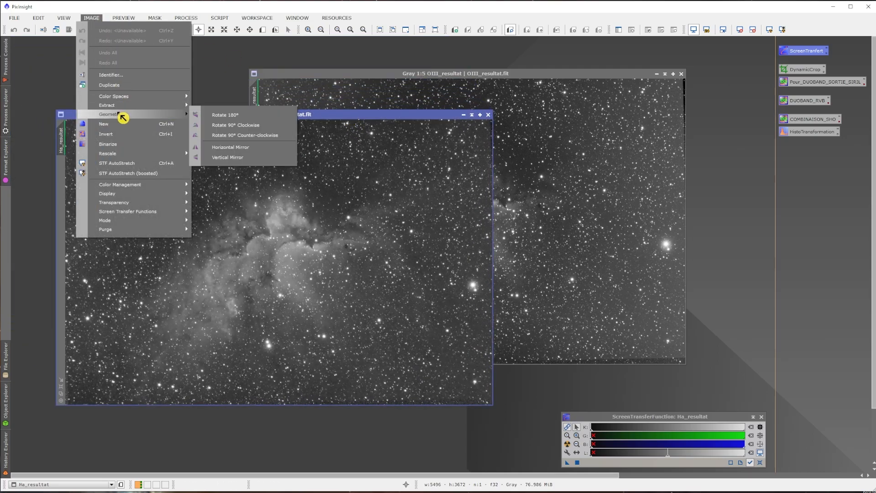
{"action": "left_click", "coordinate": [230, 115]}
{"action": "left_click", "coordinate": [302, 75]}
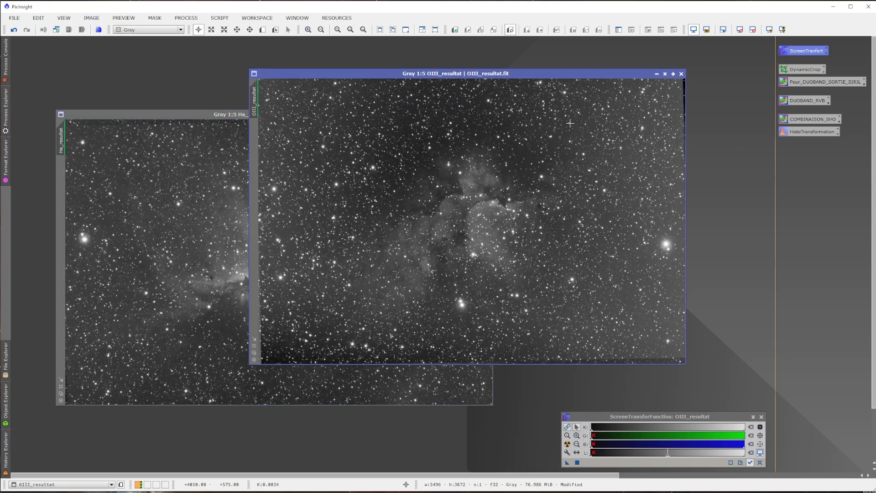
{"action": "left_click", "coordinate": [99, 20]}
{"action": "mouse_move", "coordinate": [121, 114]}
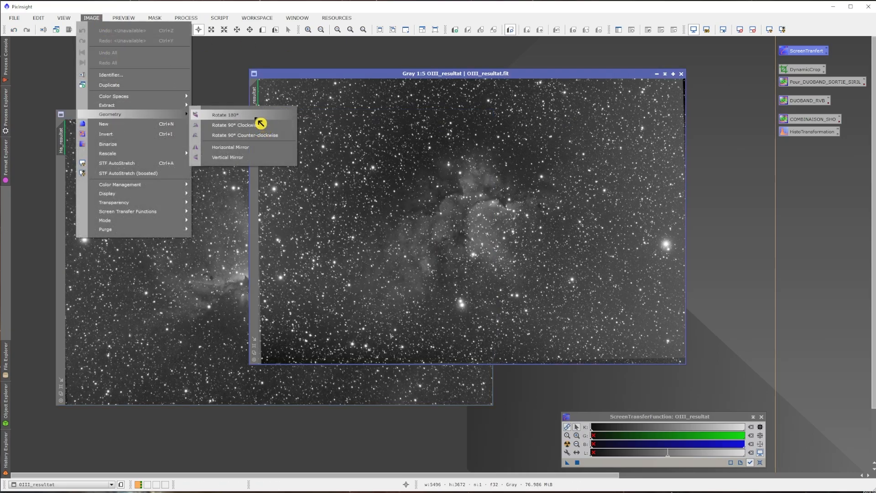
{"action": "left_click", "coordinate": [260, 125]}
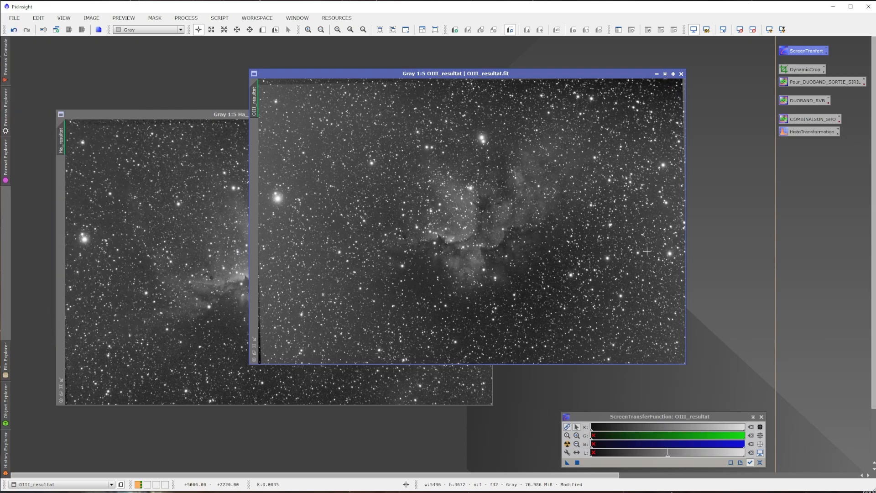
- Define a DynamicCrop frame of about 5388 × 3546 pixels on OIII_resultat that leaves out the black borders on all sides
{"action": "left_click", "coordinate": [263, 360]}
{"action": "double_click", "coordinate": [803, 72]}
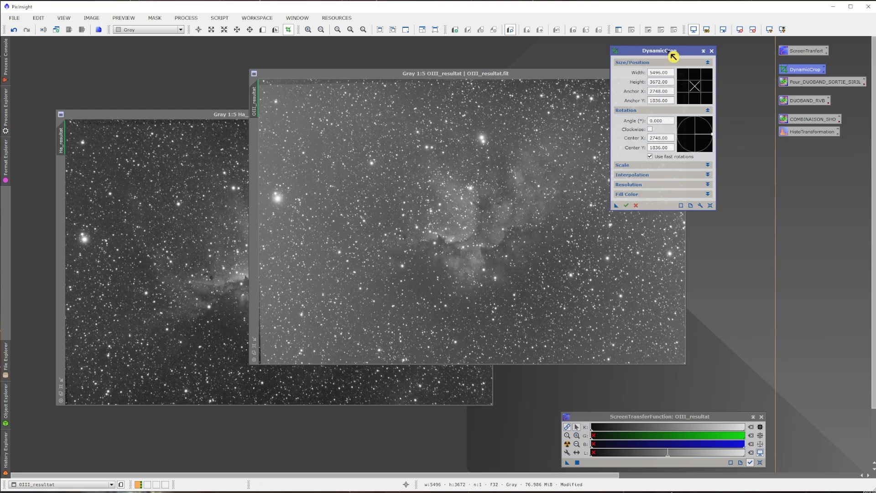
{"action": "left_click_drag", "start_coordinate": [673, 57], "coordinate": [752, 65]}
{"action": "left_click", "coordinate": [516, 196]}
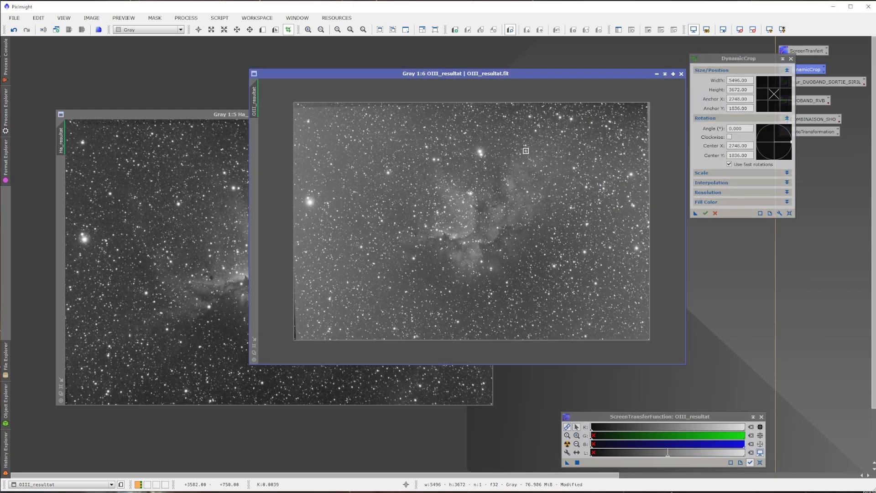
{"action": "left_click_drag", "start_coordinate": [528, 102], "coordinate": [527, 109]}
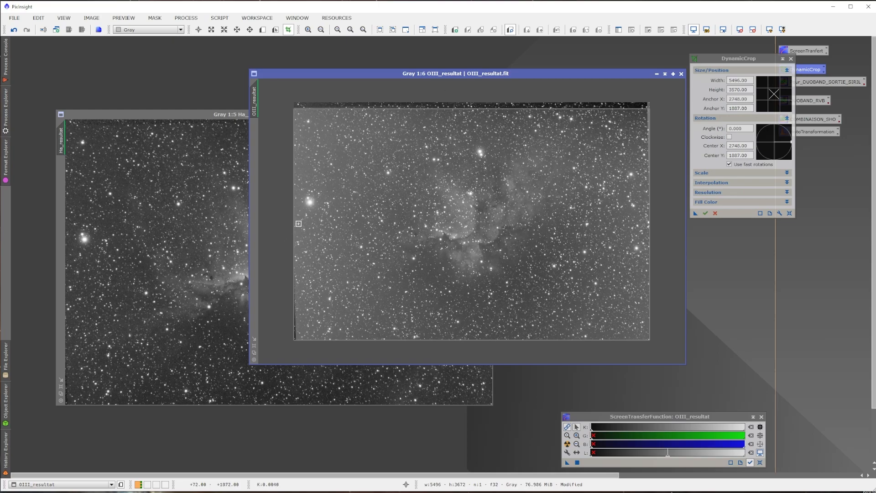
{"action": "left_click_drag", "start_coordinate": [292, 220], "coordinate": [296, 219]}
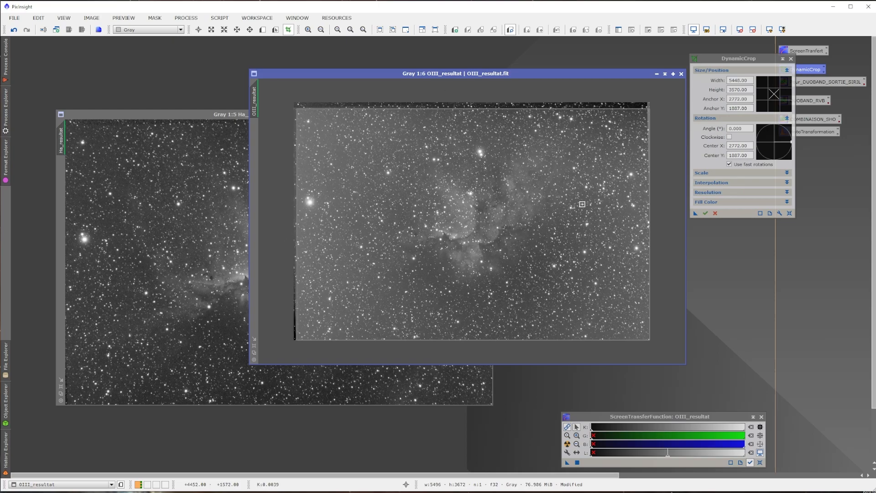
{"action": "left_click_drag", "start_coordinate": [651, 206], "coordinate": [647, 205]}
{"action": "left_click_drag", "start_coordinate": [479, 341], "coordinate": [479, 339]}
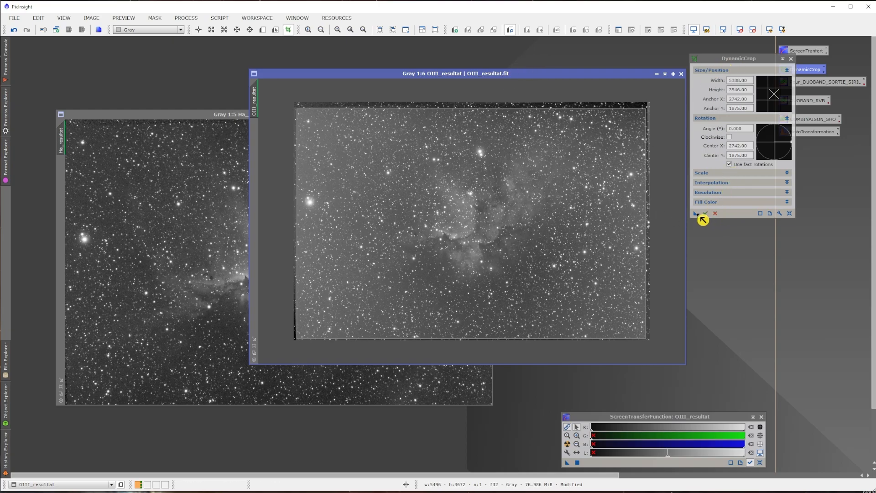
- Apply the same DynamicCrop to Ha_resultat and OIII_resultat, then close the crop process
{"action": "left_click_drag", "start_coordinate": [697, 214], "coordinate": [643, 224]}
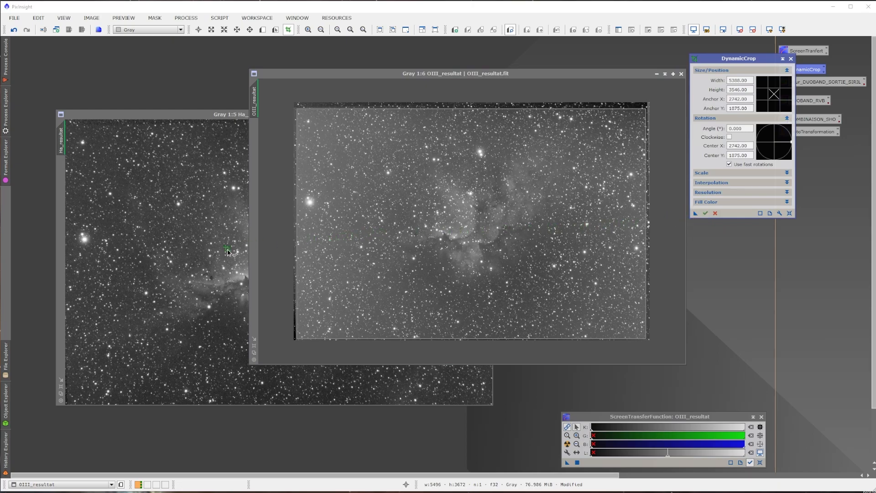
{"action": "left_click_drag", "start_coordinate": [228, 252], "coordinate": [228, 250]}
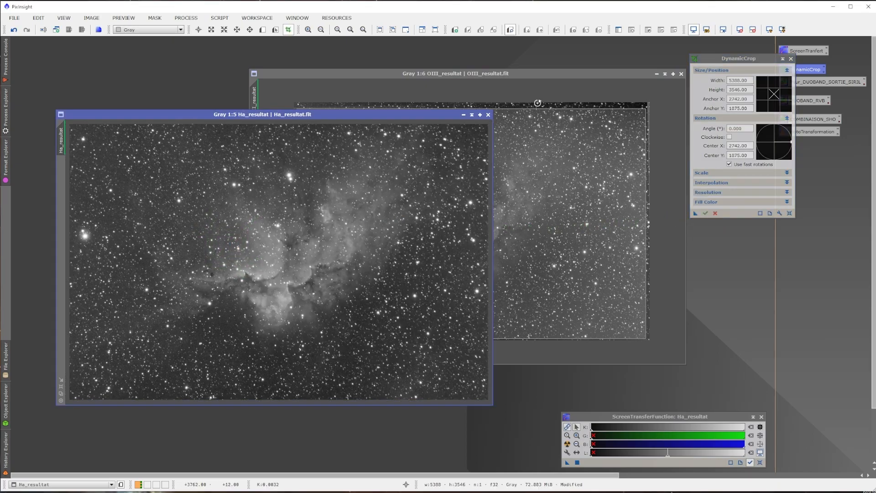
{"action": "left_click", "coordinate": [556, 80]}
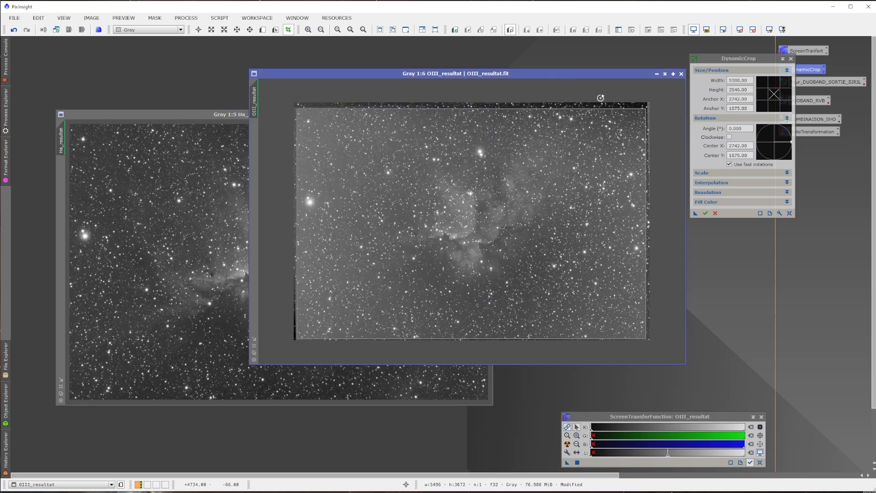
{"action": "left_click", "coordinate": [708, 216]}
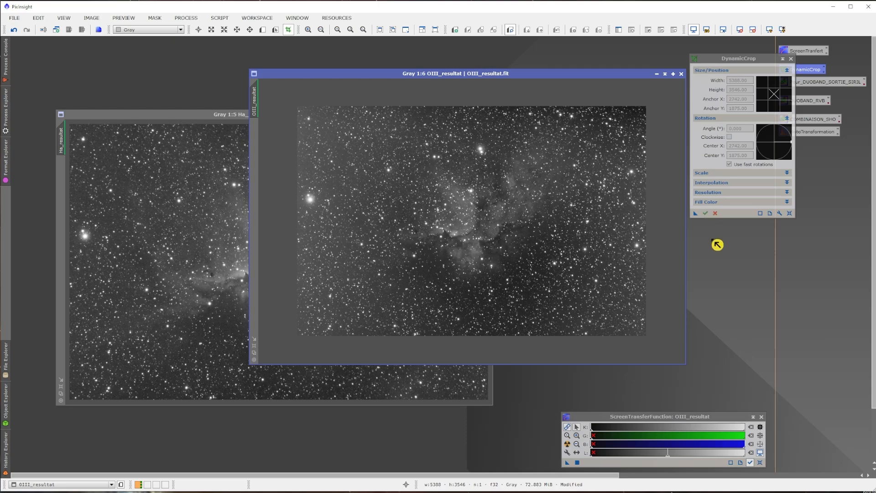
{"action": "left_click", "coordinate": [791, 59]}
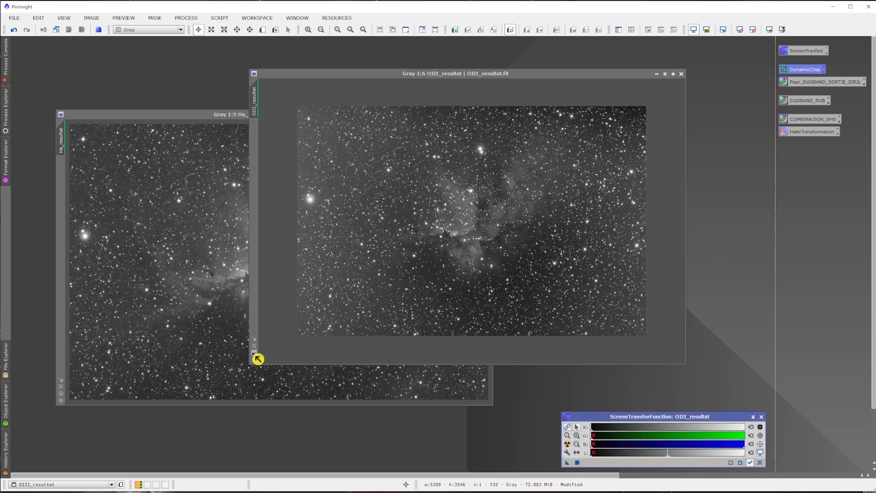
- Fit the OIII_resultat and Ha_resultat windows to their cropped images and move the OIII_resultat window clear of the other
{"action": "left_click", "coordinate": [254, 353]}
{"action": "left_click", "coordinate": [61, 394]}
{"action": "left_click", "coordinate": [61, 394]}
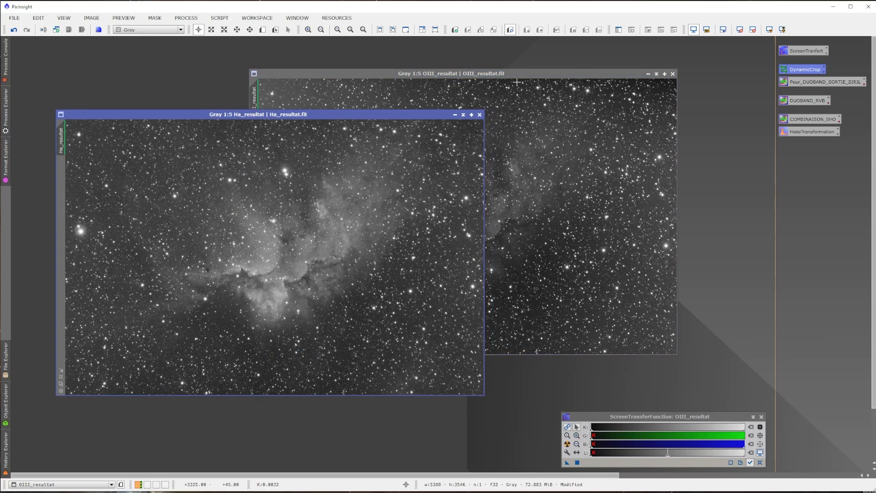
{"action": "left_click_drag", "start_coordinate": [524, 80], "coordinate": [590, 104]}
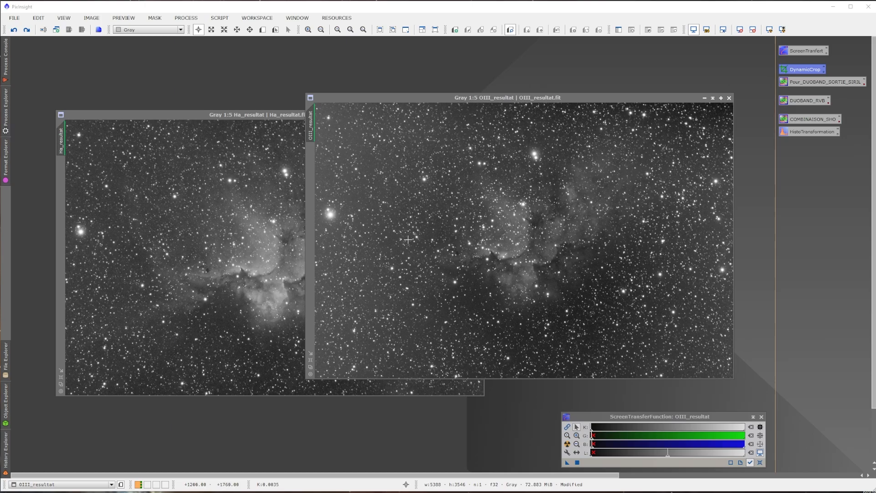
- Examine the star field and nebula detail in OIII_resultat and Ha_resultat at closer zoom and compare the two images
{"action": "scroll", "coordinate": [389, 244], "scroll_direction": "up", "scroll_amount": 5}
{"action": "scroll", "coordinate": [389, 244], "scroll_direction": "down", "scroll_amount": 5}
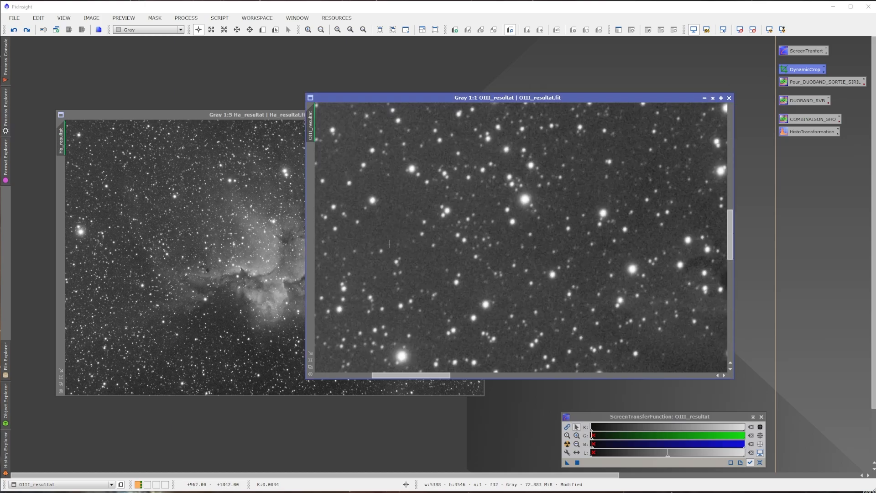
{"action": "scroll", "coordinate": [183, 268], "scroll_direction": "up", "scroll_amount": 5}
{"action": "scroll", "coordinate": [183, 269], "scroll_direction": "down", "scroll_amount": 5}
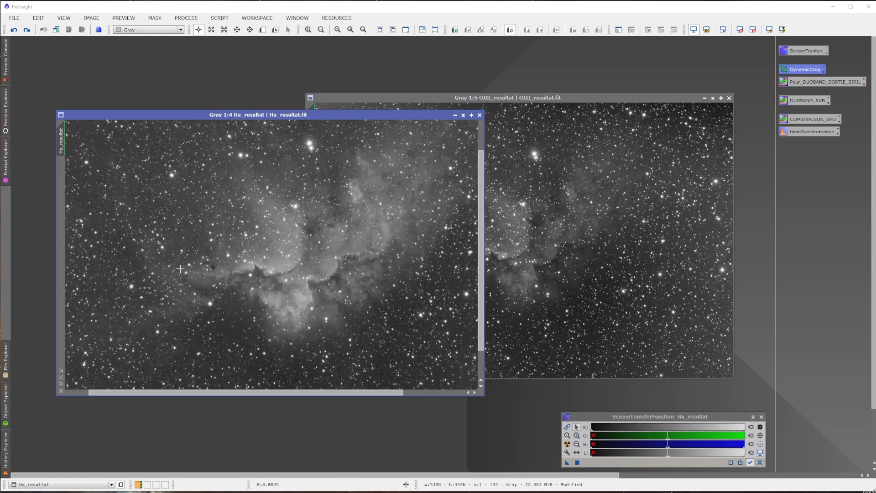
{"action": "left_click", "coordinate": [640, 217]}
{"action": "left_click", "coordinate": [256, 225]}
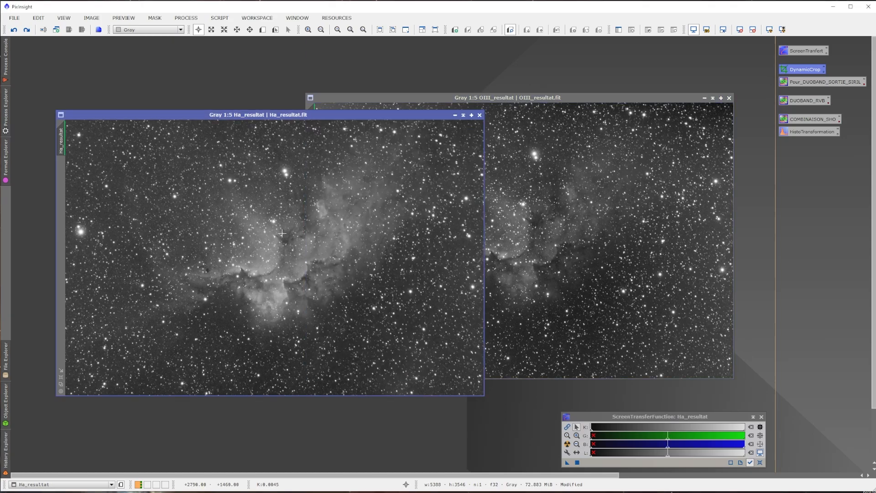
- Run the DeLinear utility script on OIII_resultat to make its stretch permanent
{"action": "left_click", "coordinate": [537, 220]}
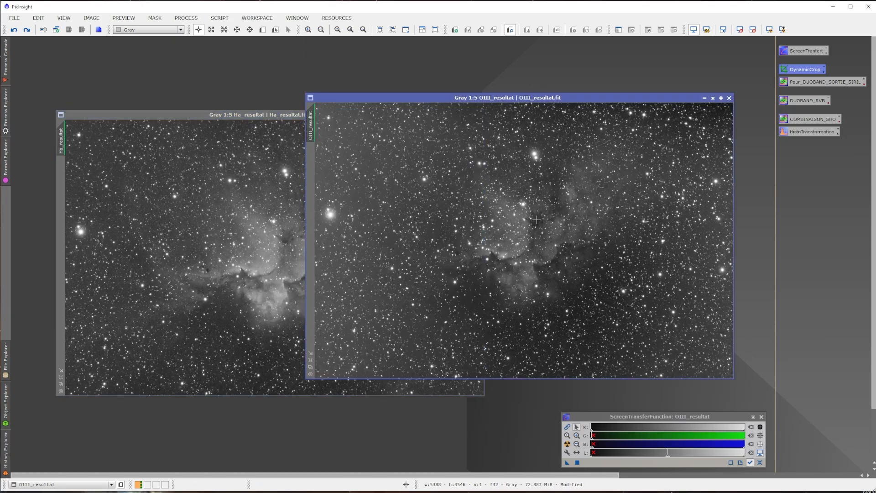
{"action": "left_click", "coordinate": [224, 19]}
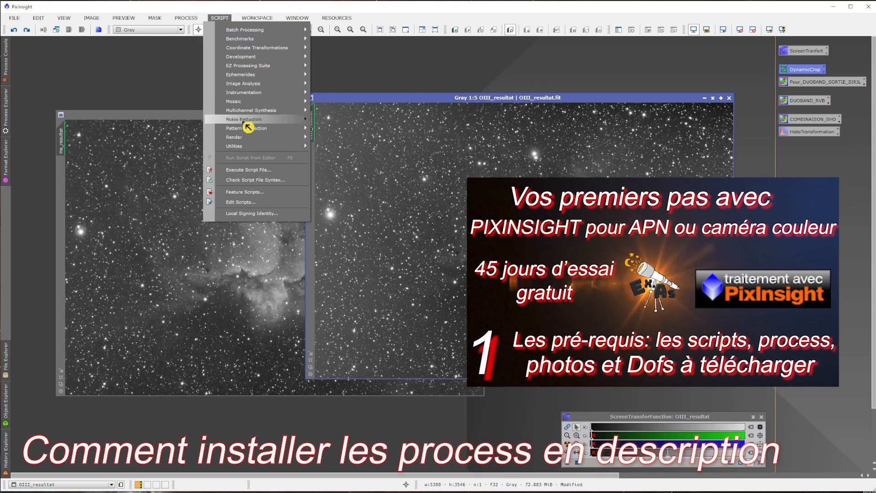
{"action": "mouse_move", "coordinate": [249, 147]}
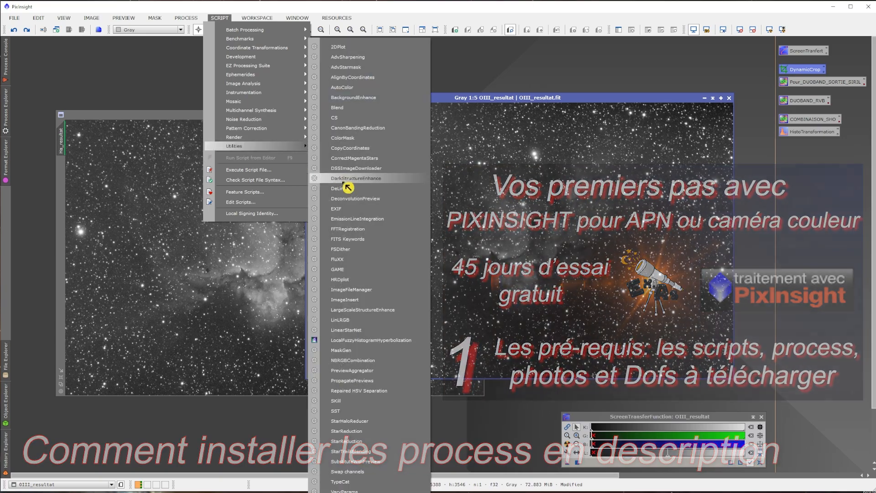
{"action": "left_click", "coordinate": [372, 186]}
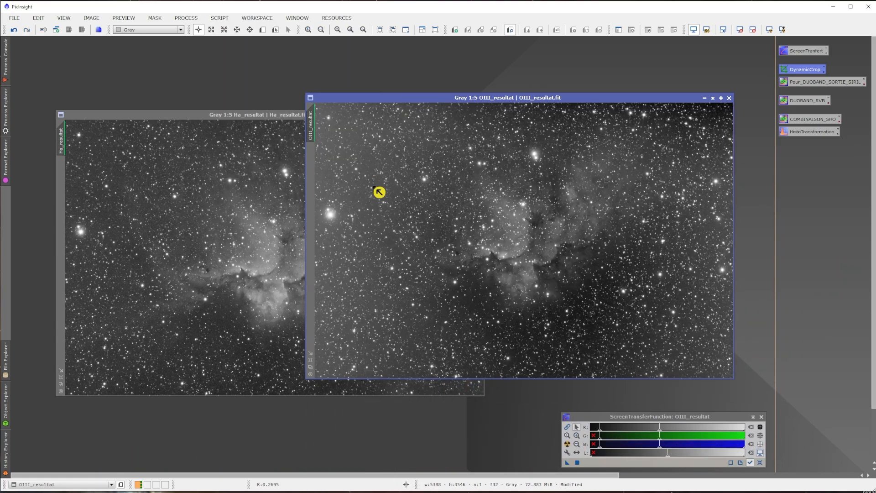
- Transfer the Ha_resultat screen stretch to HistogramTransformation, apply it to Ha_resultat, and reset the image's screen stretch
{"action": "left_click", "coordinate": [174, 193]}
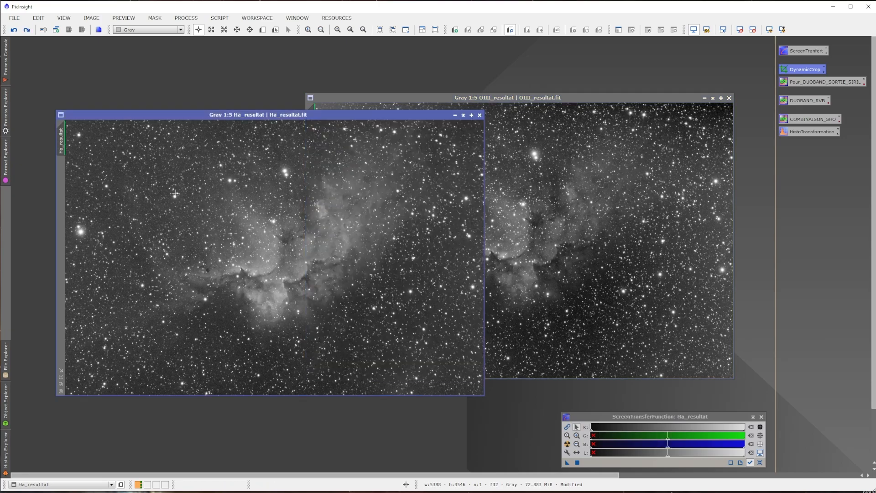
{"action": "double_click", "coordinate": [809, 135]}
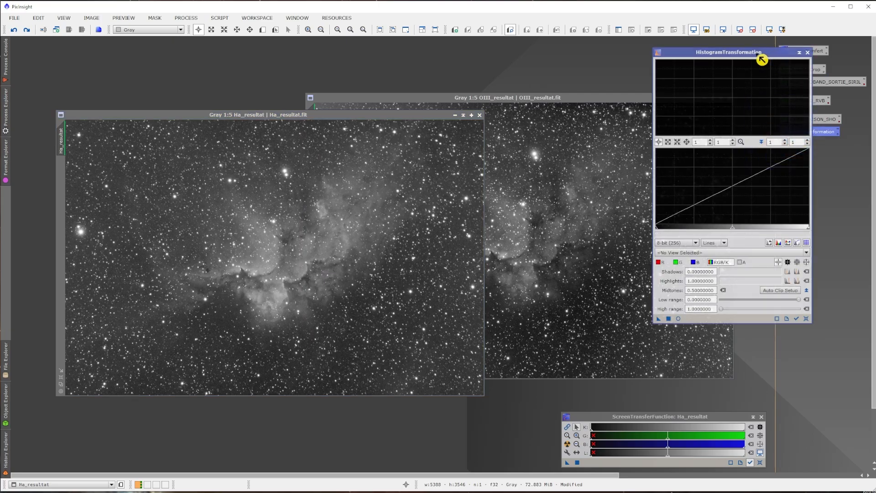
{"action": "left_click_drag", "start_coordinate": [763, 59], "coordinate": [643, 76]}
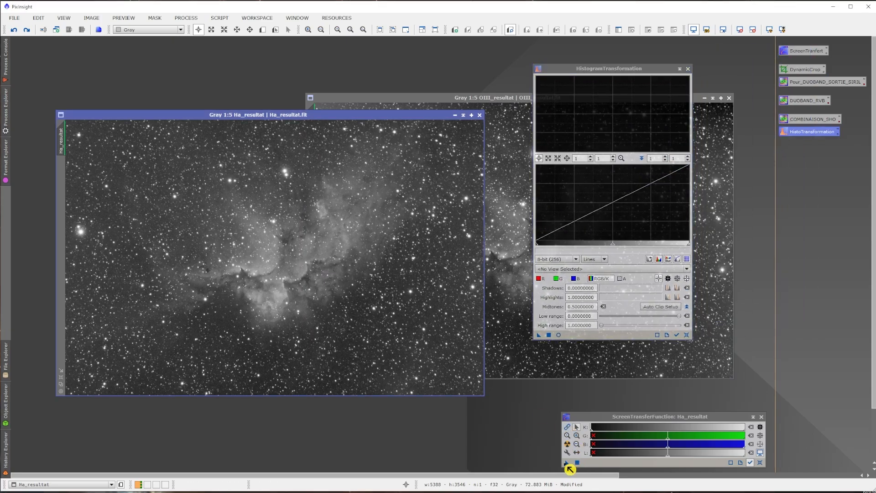
{"action": "left_click_drag", "start_coordinate": [572, 467], "coordinate": [581, 340]}
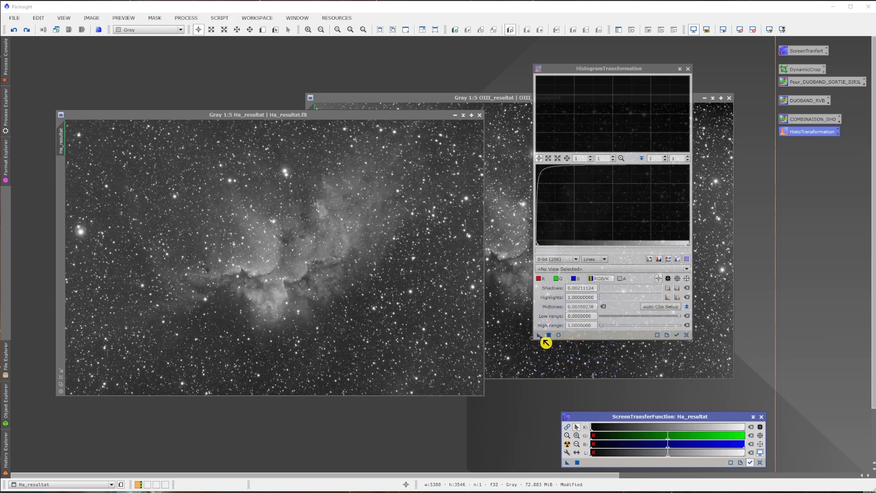
{"action": "left_click_drag", "start_coordinate": [541, 338], "coordinate": [269, 333]}
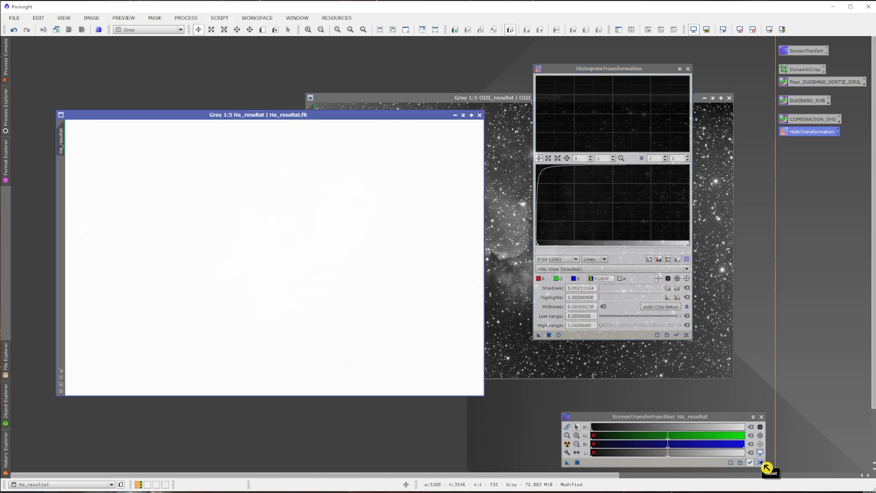
{"action": "left_click", "coordinate": [760, 462]}
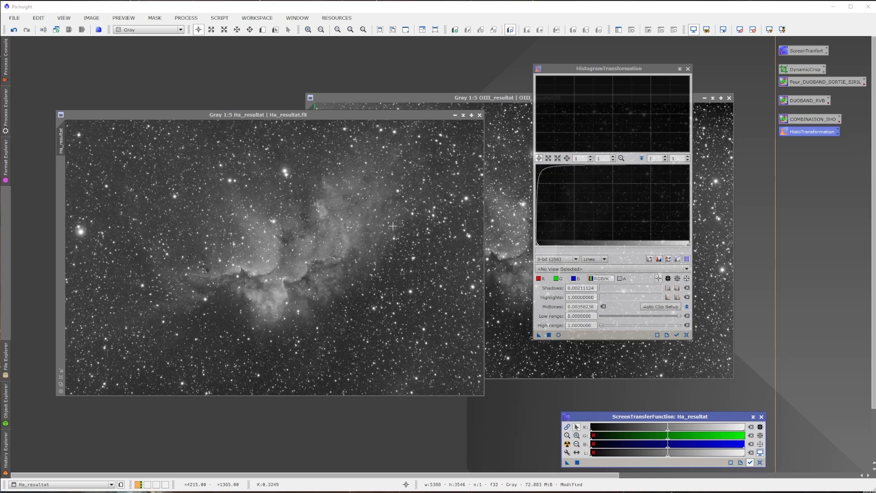
- Try HistogramTransformation midtones of about 0.585 on Ha_resultat in the real-time preview, closing the process and preview without applying
{"action": "left_click", "coordinate": [687, 336]}
{"action": "left_click_drag", "start_coordinate": [613, 248], "coordinate": [626, 247]}
{"action": "left_click", "coordinate": [558, 335]}
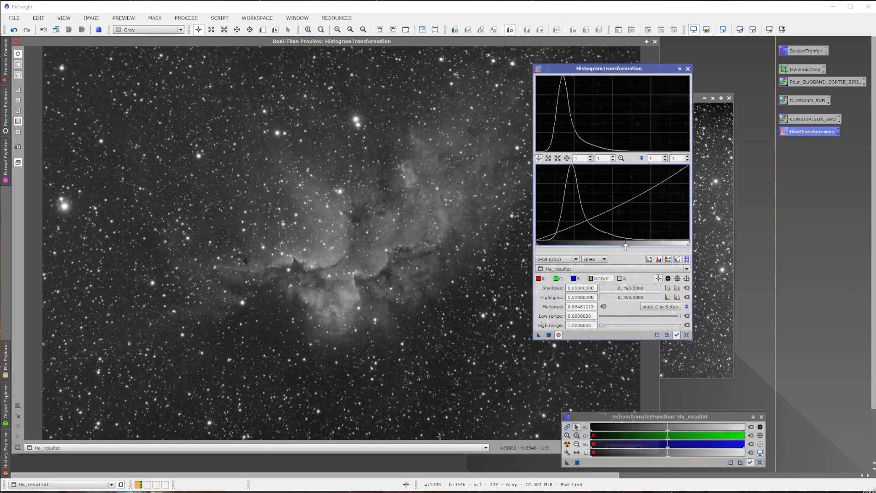
{"action": "left_click", "coordinate": [688, 68]}
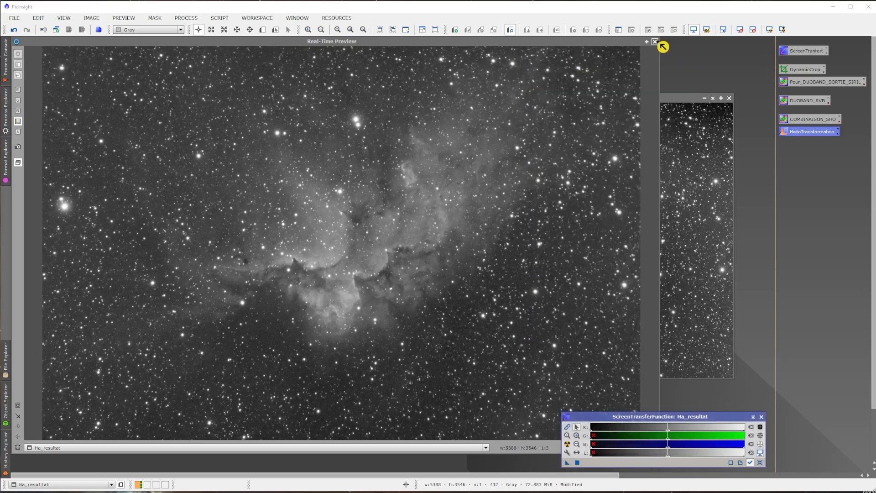
{"action": "left_click", "coordinate": [655, 41]}
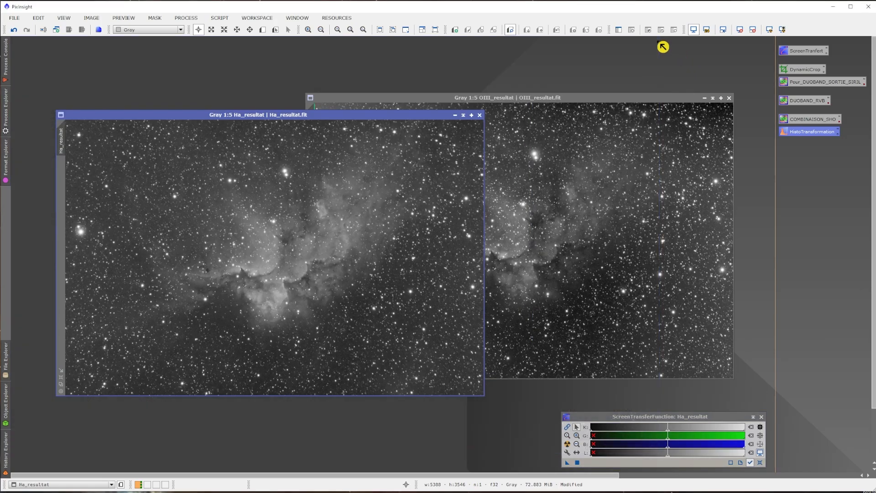
- Rename the image identifiers of Ha_resultat to H and OIII_resultat to O
{"action": "double_click", "coordinate": [64, 144]}
{"action": "type", "text": "H"}
{"action": "key", "text": "Return"}
{"action": "left_click", "coordinate": [504, 147]}
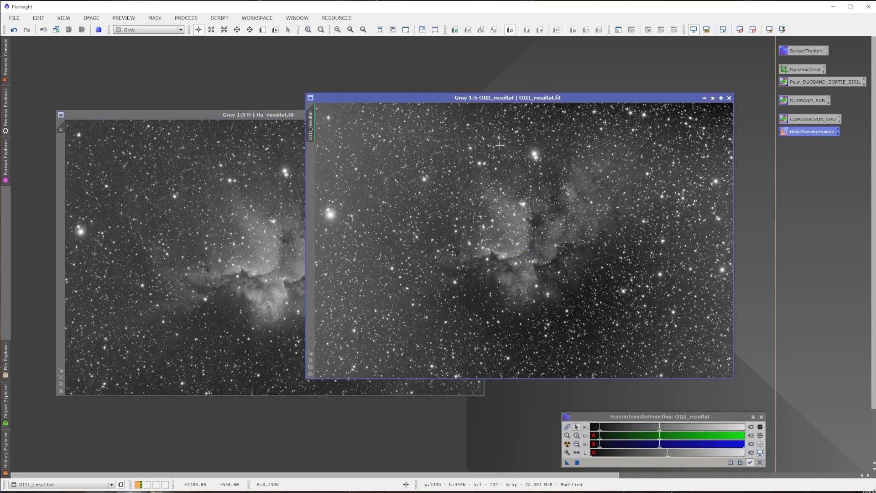
{"action": "double_click", "coordinate": [314, 134]}
{"action": "type", "text": "O"}
{"action": "left_click", "coordinate": [496, 263]}
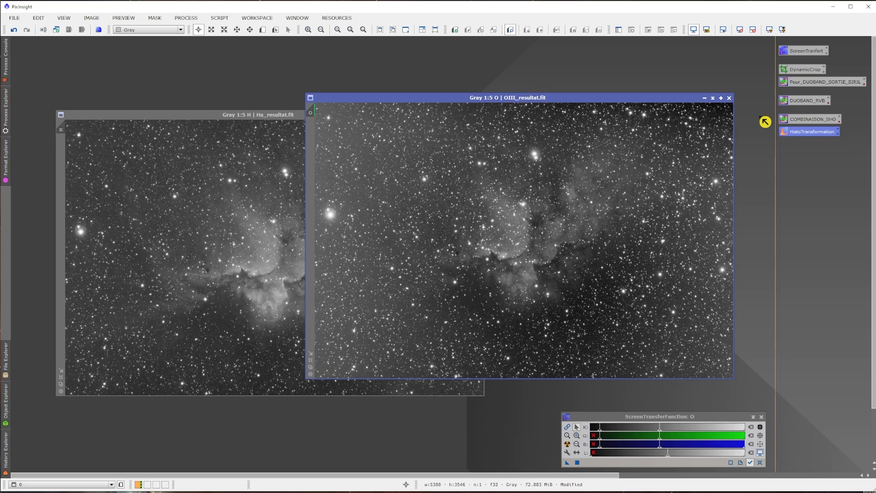
- Create a colour image with the saved Pour_DUOBAND_SORTIE_SIRIL PixelMath, using H for red and (H*.5)+(O*.5) for green, and reposition its window
{"action": "double_click", "coordinate": [830, 85]}
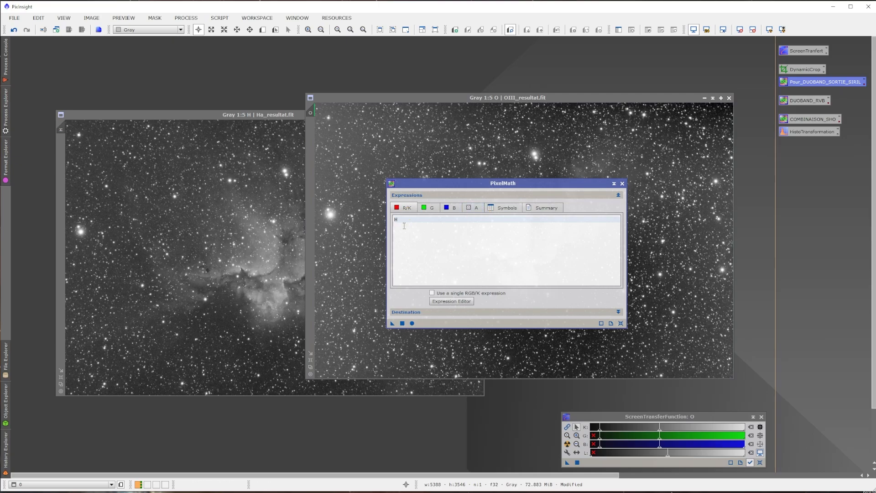
{"action": "left_click", "coordinate": [432, 209]}
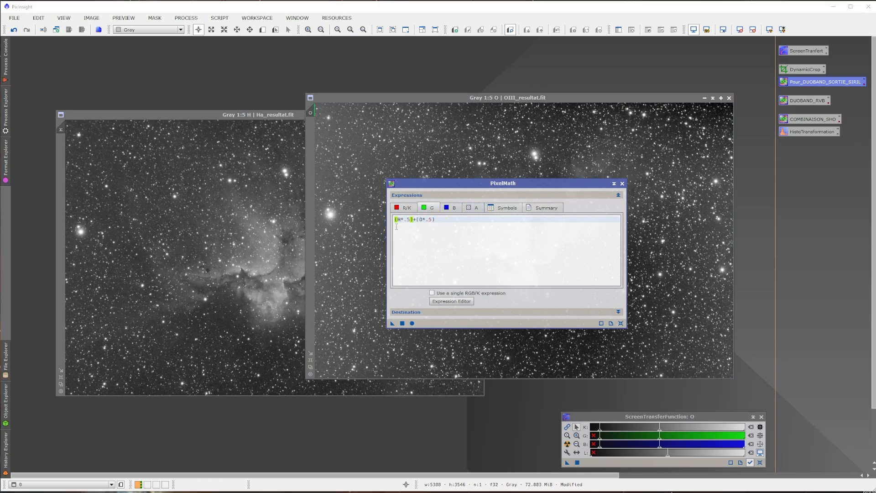
{"action": "left_click", "coordinate": [455, 210]}
{"action": "left_click", "coordinate": [416, 212]}
{"action": "left_click", "coordinate": [402, 323]}
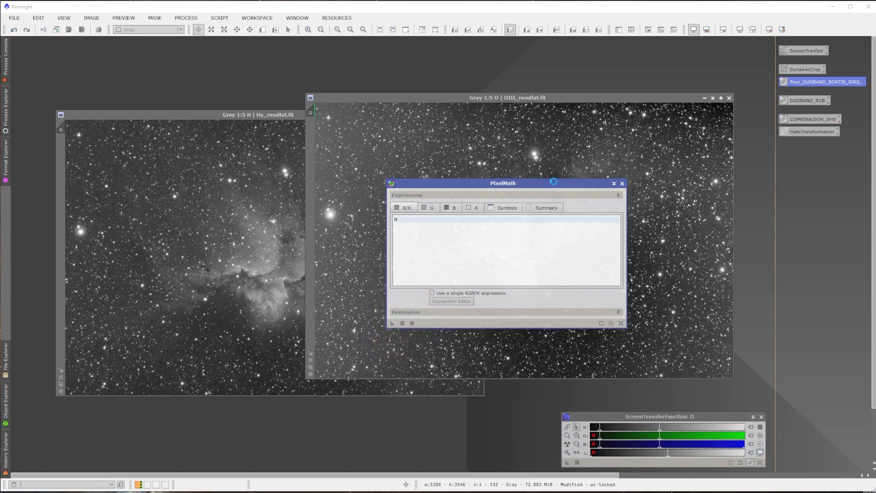
{"action": "left_click", "coordinate": [622, 183]}
{"action": "left_click_drag", "start_coordinate": [410, 103], "coordinate": [565, 73]}
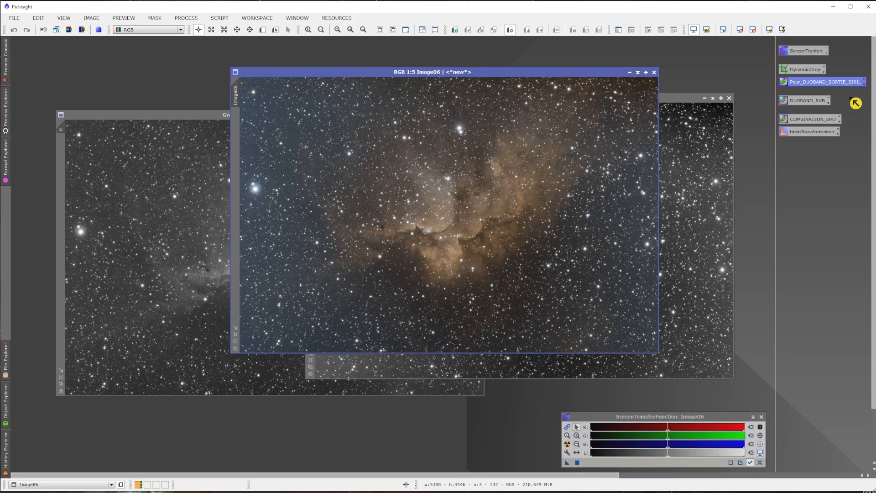
- Check the process note, extract the luminance of the new colour image as a separate image, and close the colour image
{"action": "left_click", "coordinate": [864, 83]}
{"action": "left_click_drag", "start_coordinate": [823, 93], "coordinate": [535, 128]}
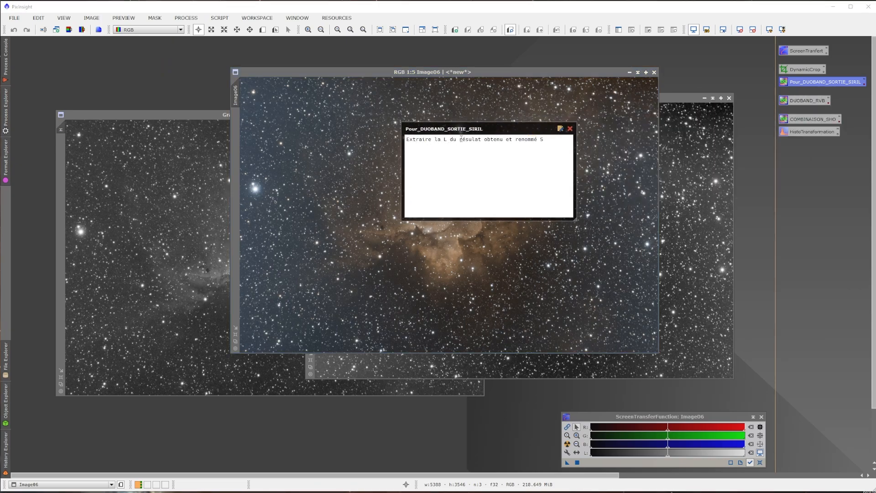
{"action": "left_click", "coordinate": [570, 128]}
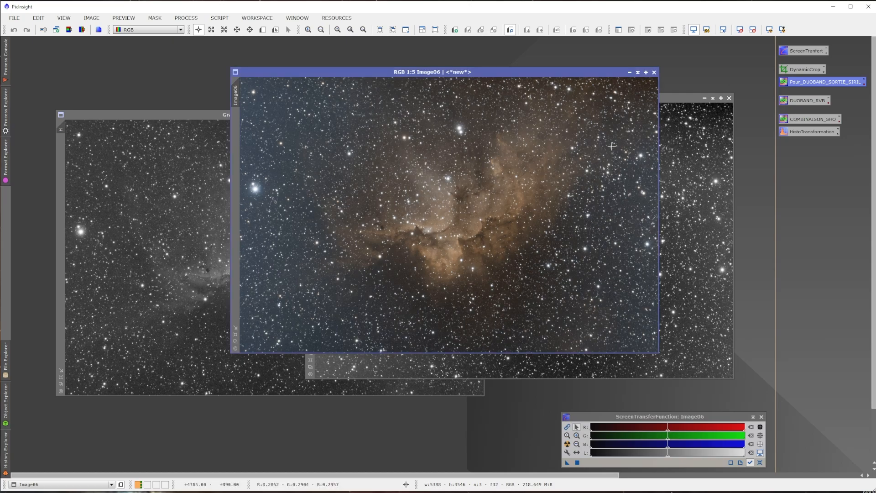
{"action": "left_click", "coordinate": [69, 30]}
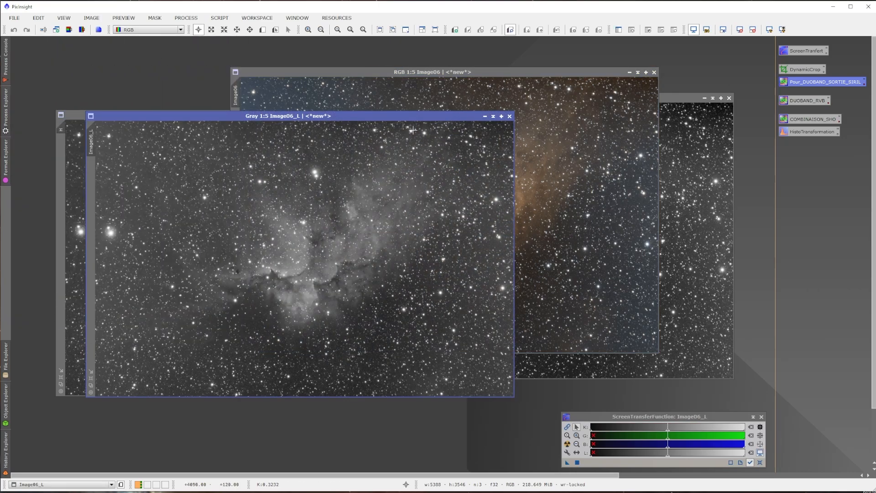
{"action": "left_click_drag", "start_coordinate": [391, 123], "coordinate": [401, 156]}
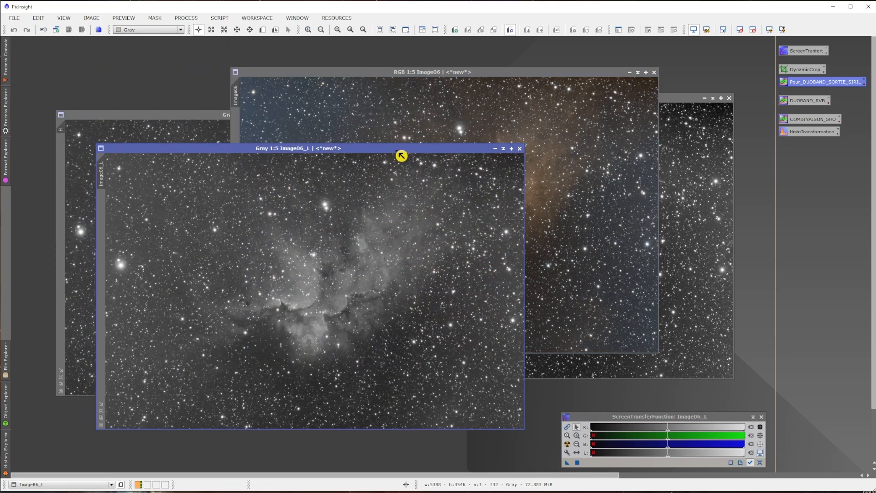
{"action": "left_click", "coordinate": [654, 72]}
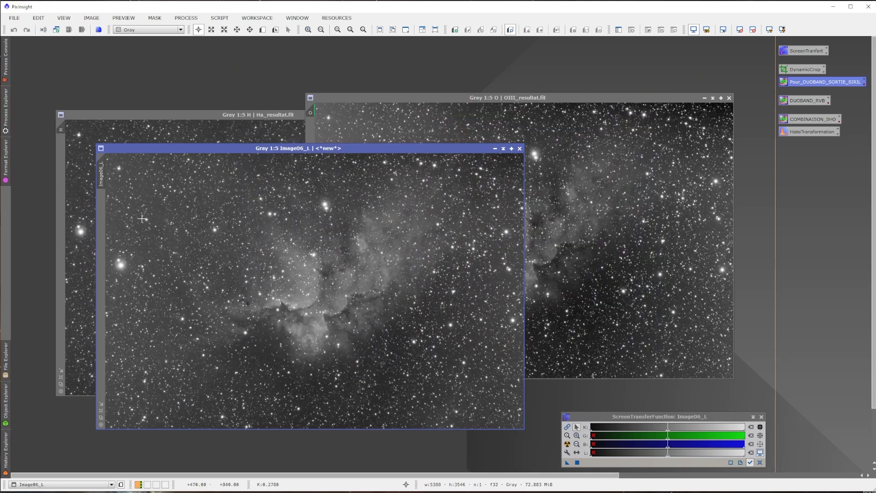
- Rename the extracted luminance image to S
{"action": "double_click", "coordinate": [103, 177]}
{"action": "type", "text": "S"}
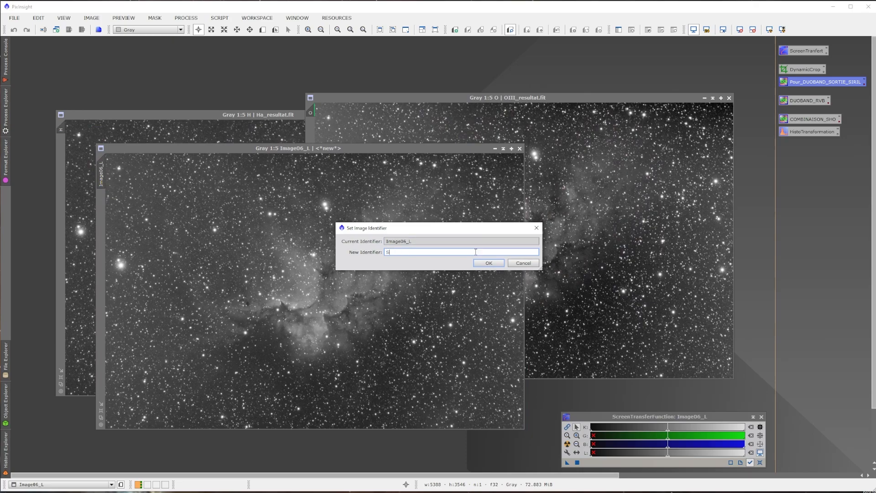
{"action": "left_click", "coordinate": [488, 263]}
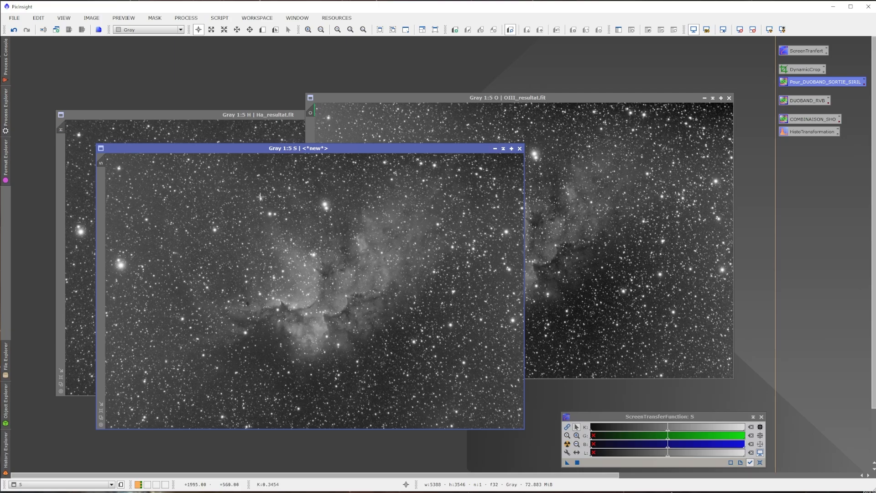
- Generate the SHO colour image from S, H and O with the saved COMBINAISON_SHO PixelMath, using 0.75*S+0.25*H for red
{"action": "double_click", "coordinate": [796, 123]}
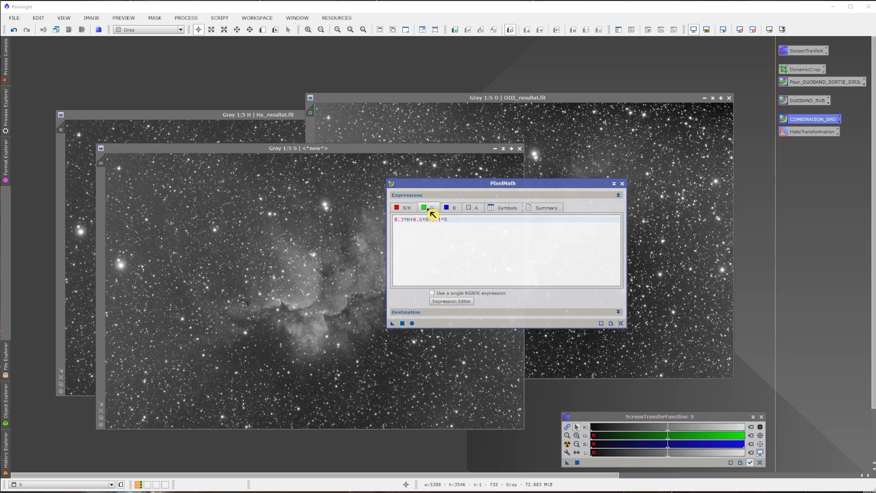
{"action": "left_click", "coordinate": [402, 323]}
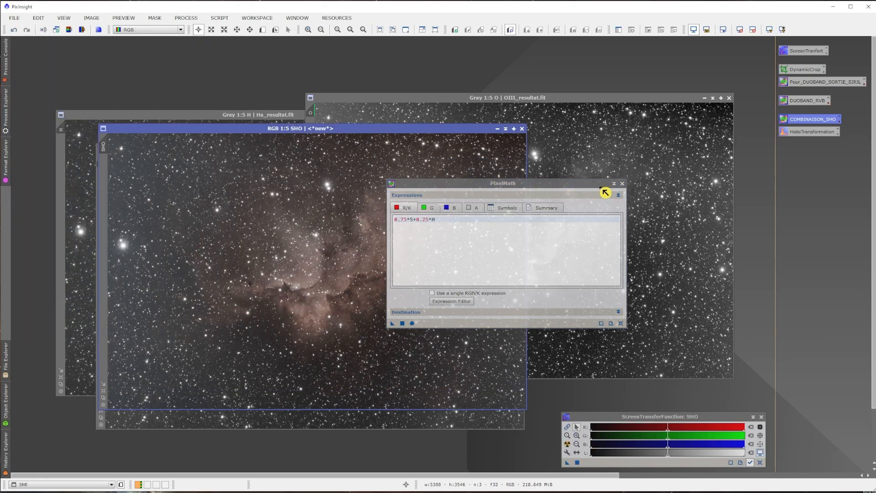
{"action": "left_click", "coordinate": [622, 184]}
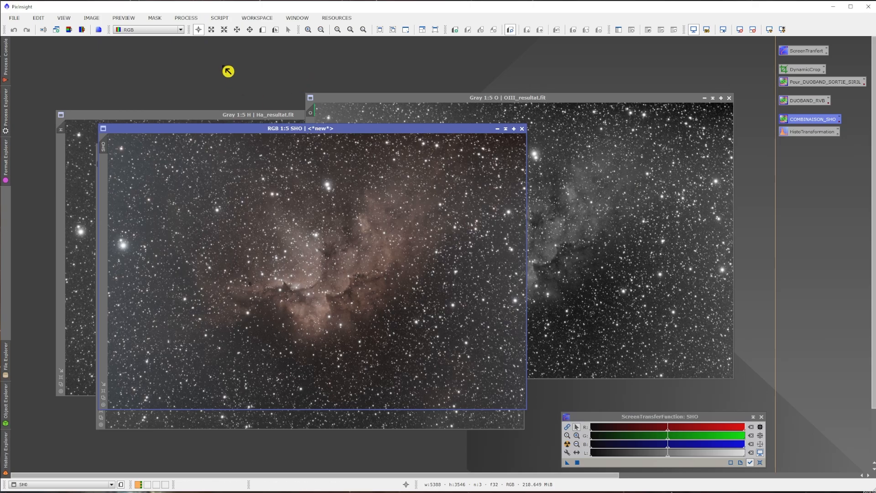
- Open the SHO-AIP multichannel synthesis script, assign S as the SII image, and cancel the script
{"action": "left_click", "coordinate": [225, 21]}
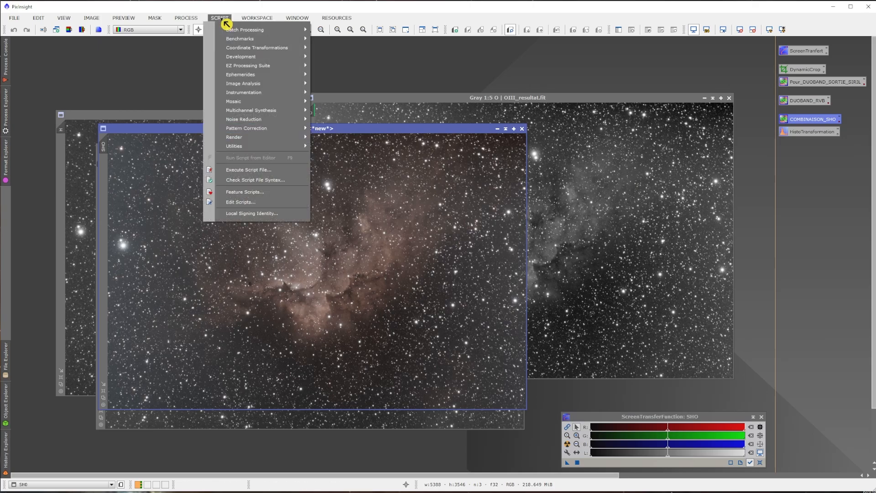
{"action": "mouse_move", "coordinate": [250, 114]}
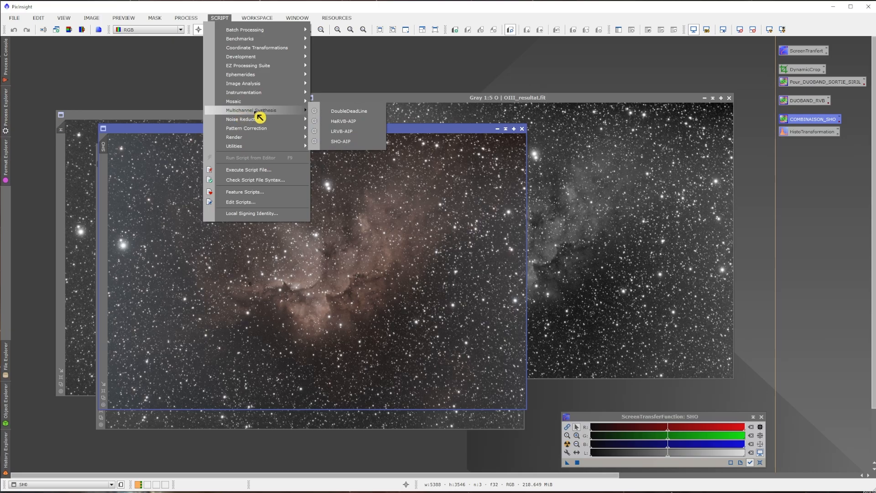
{"action": "left_click", "coordinate": [346, 141]}
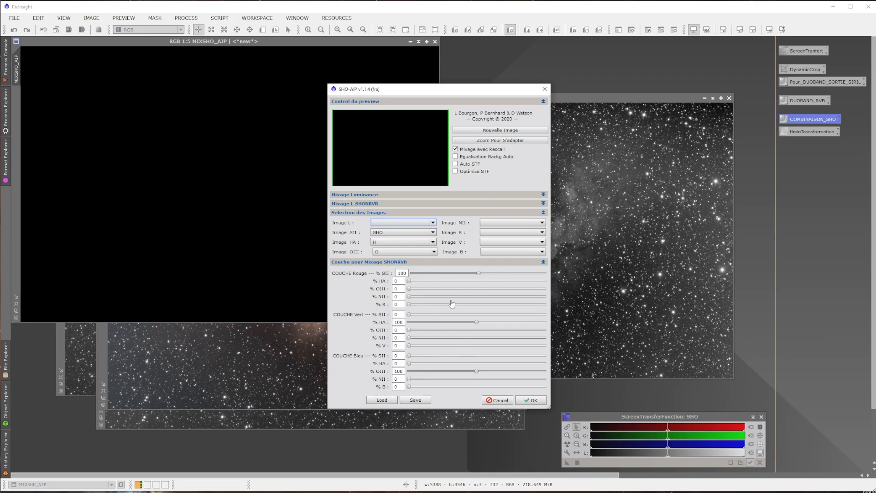
{"action": "left_click", "coordinate": [393, 233]}
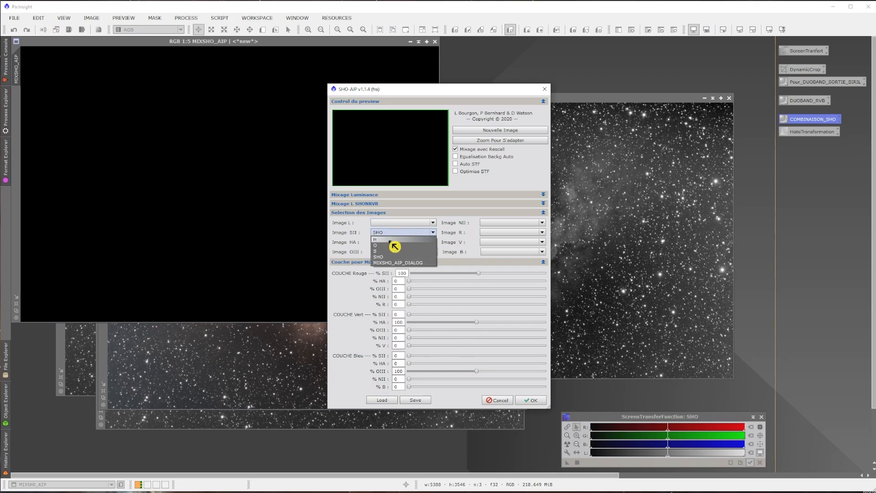
{"action": "left_click", "coordinate": [390, 252]}
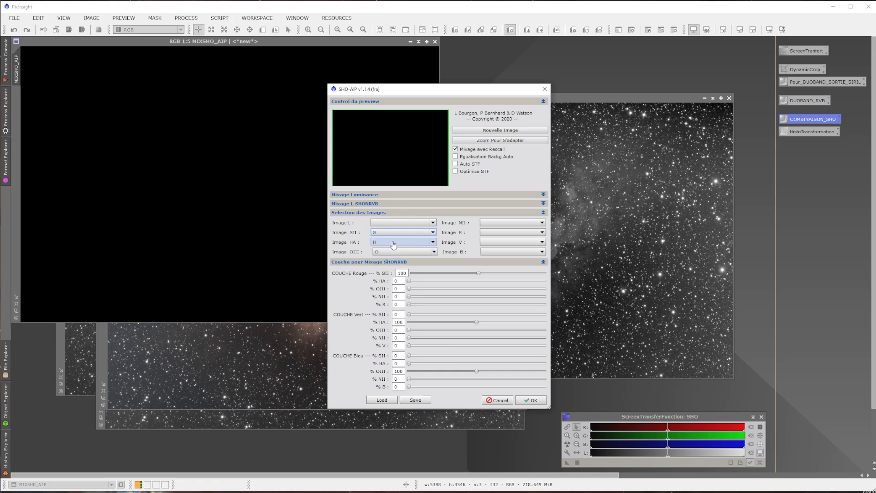
{"action": "left_click", "coordinate": [498, 400]}
- Close the SHO image, load integration DUO.xisf from the preprocessing folder, and reposition its window
{"action": "left_click_drag", "start_coordinate": [479, 128], "coordinate": [613, 73]}
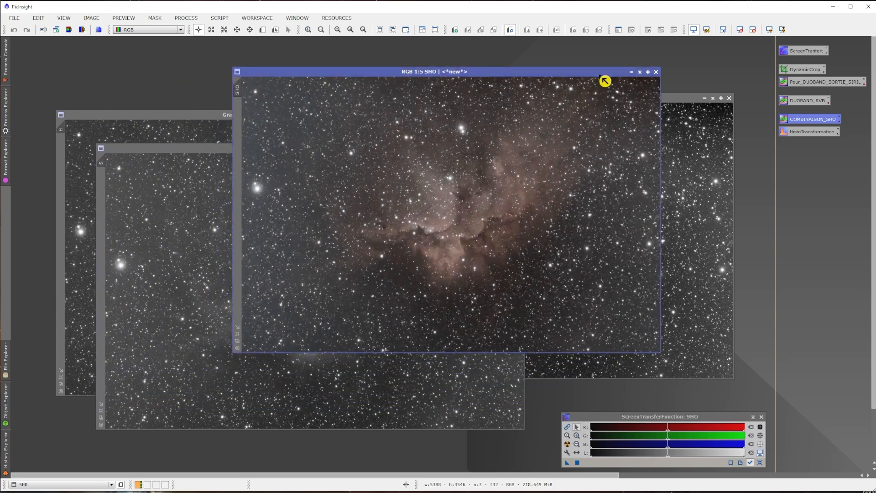
{"action": "left_click", "coordinate": [657, 72]}
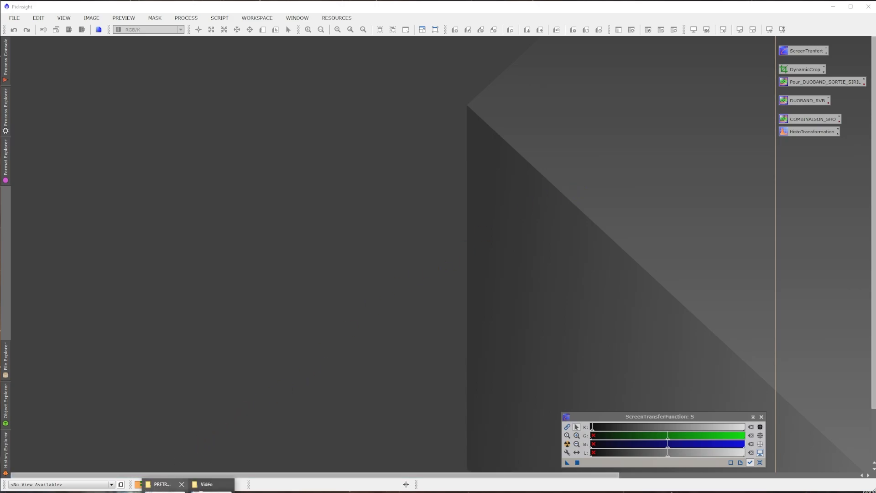
{"action": "left_click", "coordinate": [155, 484]}
{"action": "left_click_drag", "start_coordinate": [633, 270], "coordinate": [125, 278]}
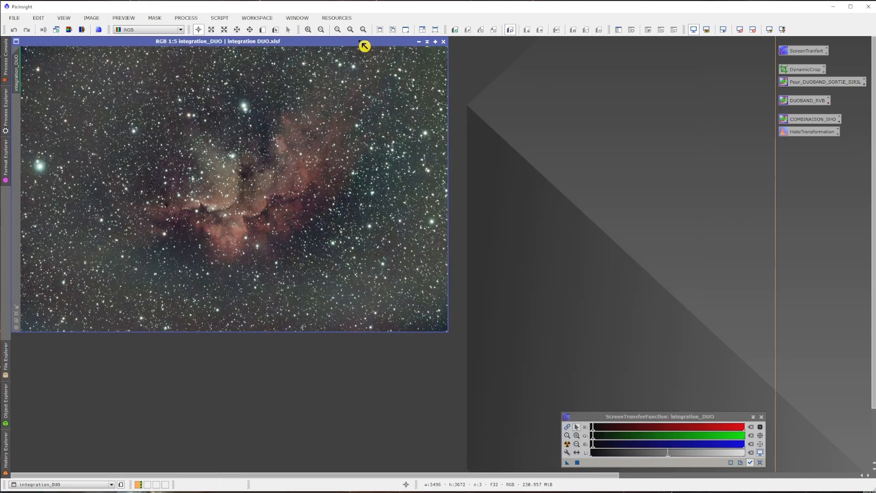
{"action": "left_click_drag", "start_coordinate": [364, 42], "coordinate": [525, 60]}
- Crop all four edges of the integration_DUO image with DynamicCrop to about 5424 × 3504 pixels, and fit its window to the result
{"action": "double_click", "coordinate": [812, 73]}
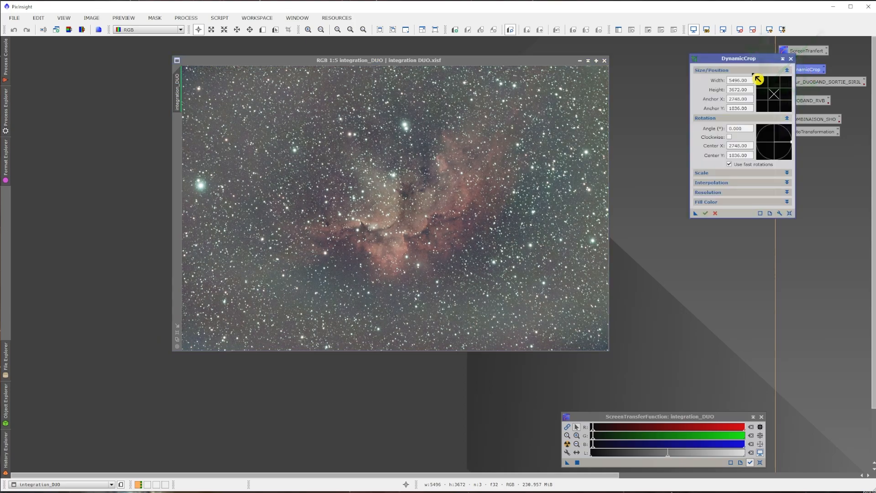
{"action": "left_click", "coordinate": [338, 157]}
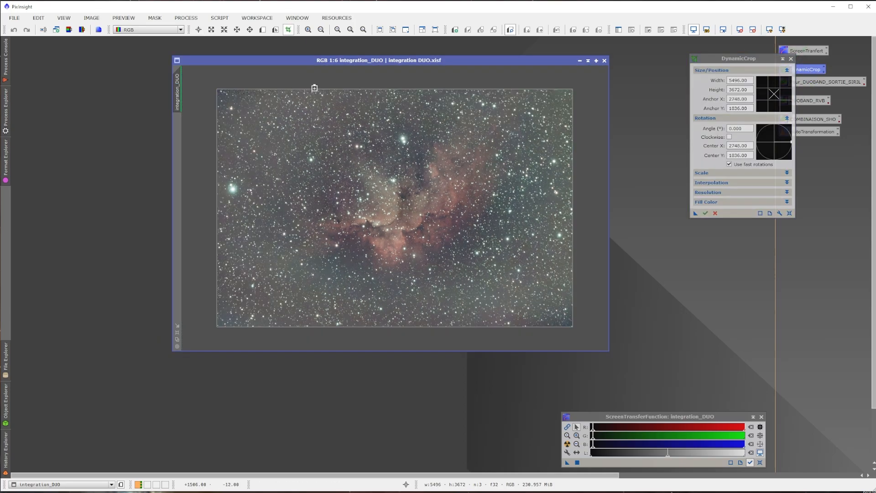
{"action": "left_click_drag", "start_coordinate": [314, 88], "coordinate": [314, 94]}
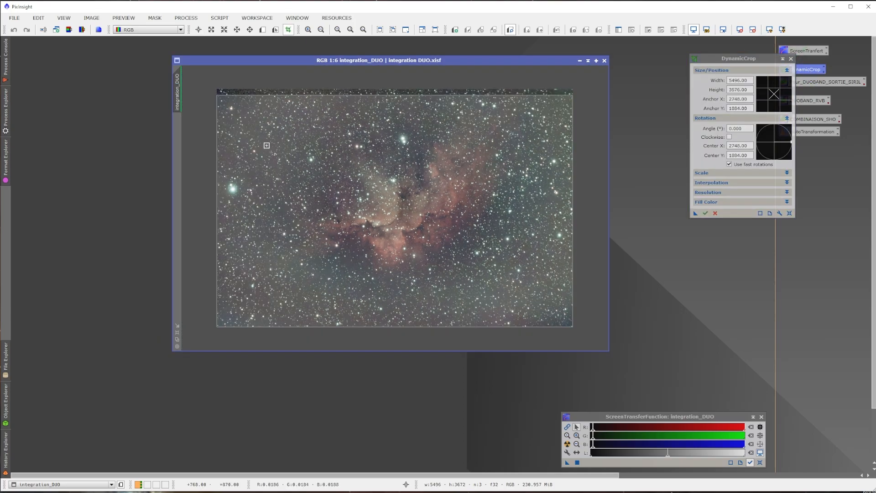
{"action": "left_click_drag", "start_coordinate": [215, 185], "coordinate": [218, 186]}
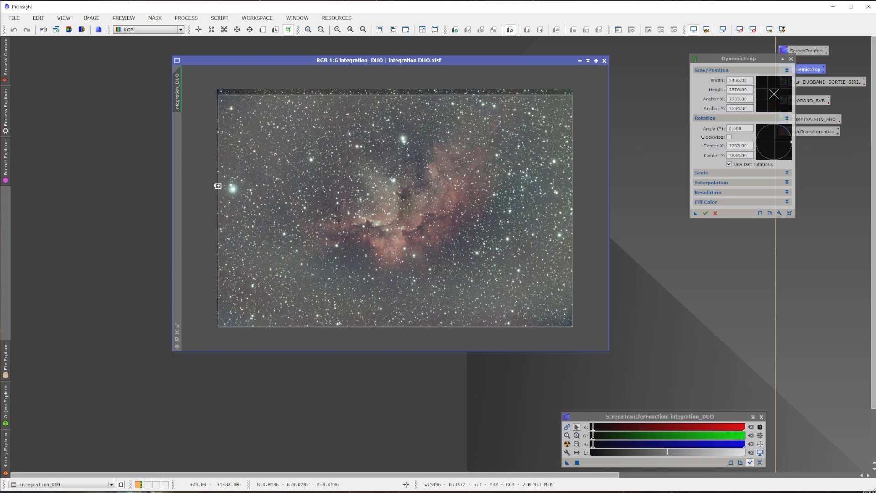
{"action": "left_click_drag", "start_coordinate": [502, 327], "coordinate": [503, 322]}
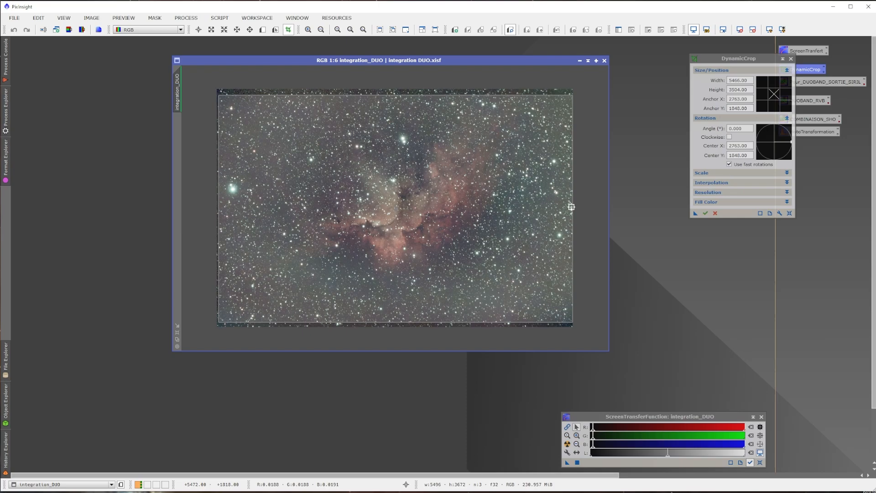
{"action": "left_click_drag", "start_coordinate": [573, 206], "coordinate": [571, 207]}
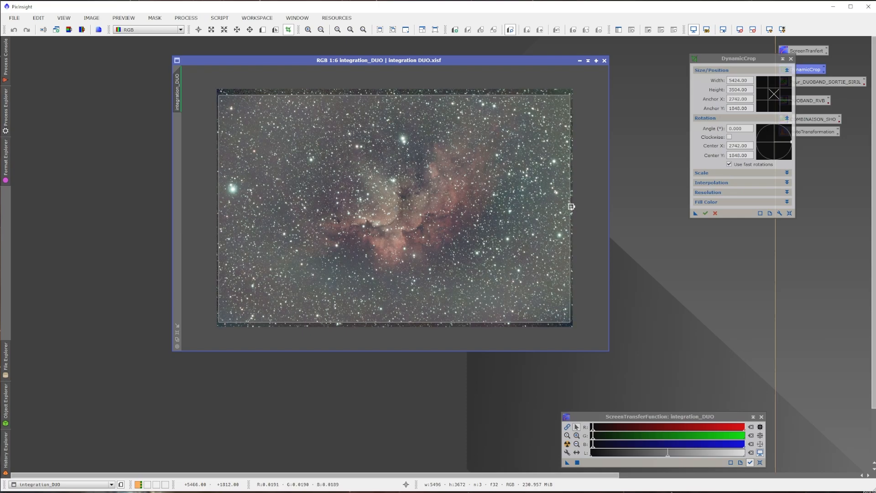
{"action": "left_click", "coordinate": [706, 214]}
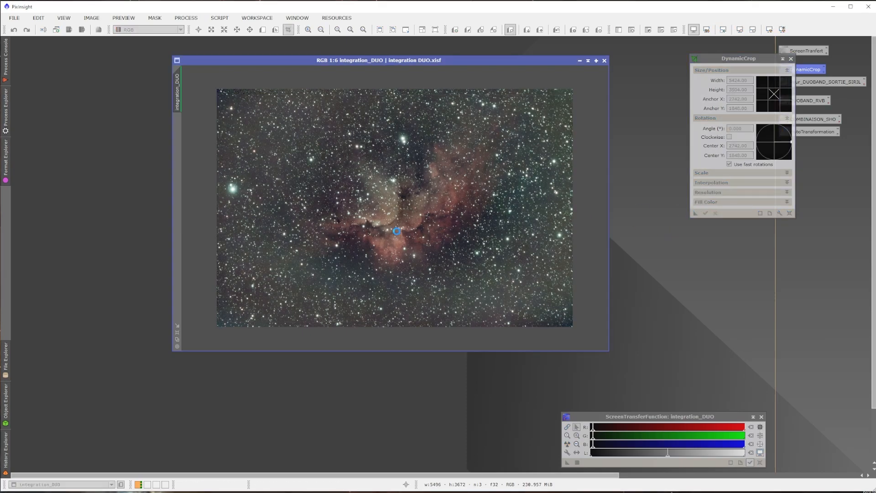
{"action": "left_click", "coordinate": [792, 59]}
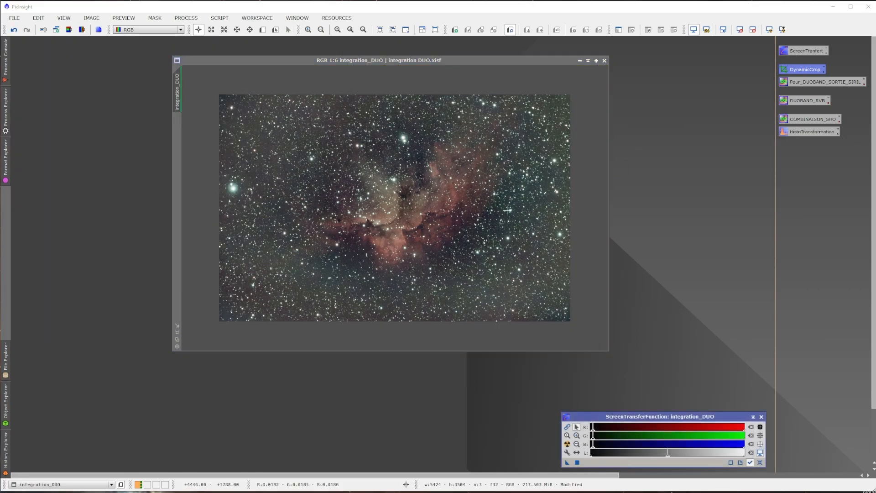
{"action": "left_click", "coordinate": [181, 340]}
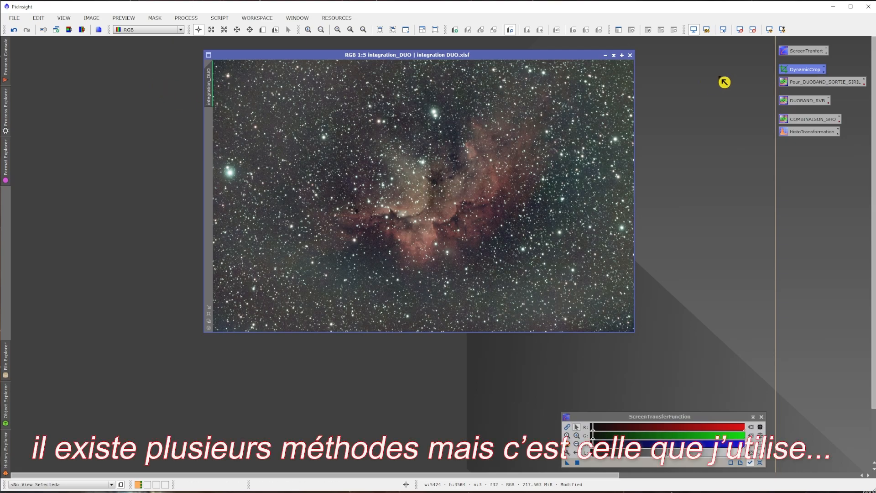
- Read the note attached to the saved DUOBAND_RVB process and close it
{"action": "left_click", "coordinate": [834, 108]}
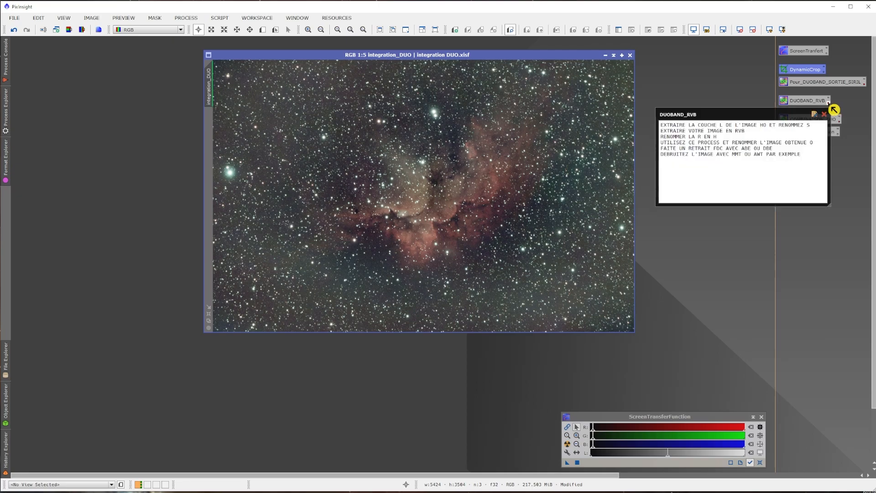
{"action": "left_click_drag", "start_coordinate": [784, 120], "coordinate": [553, 121]}
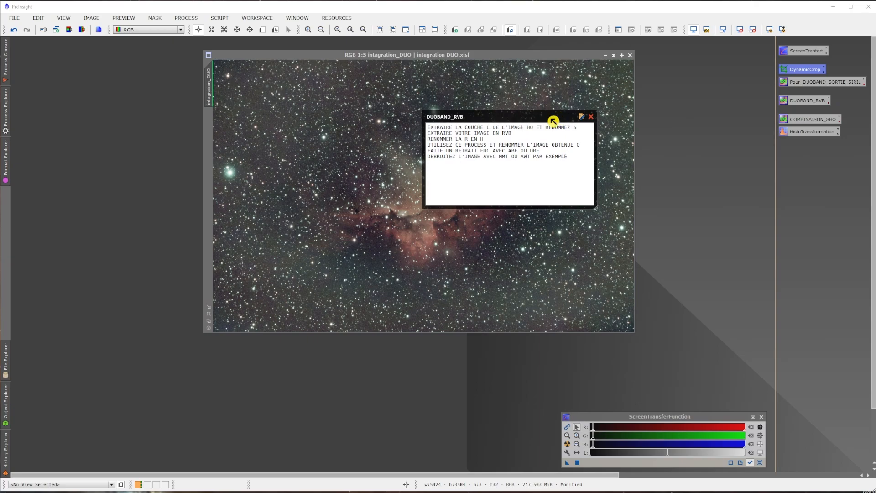
{"action": "left_click", "coordinate": [593, 119]}
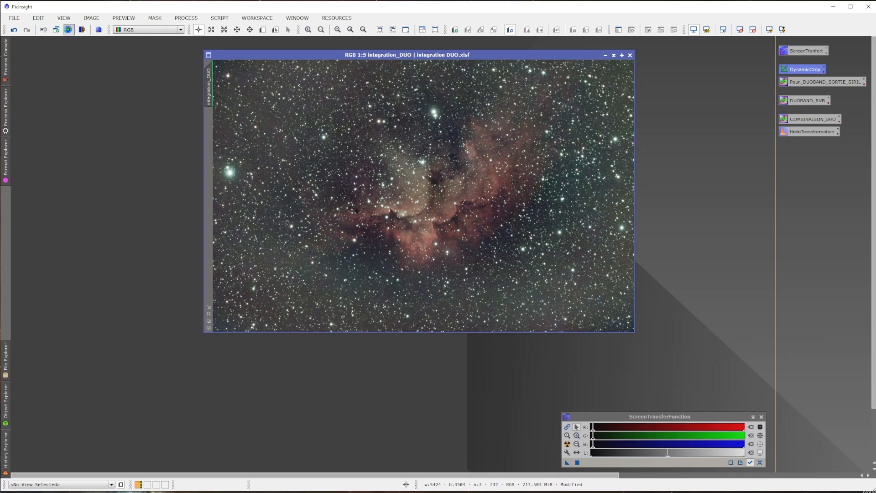
- Extract the luminance of integration_DUO as a separate image and apply an automatic screen stretch to it
{"action": "left_click", "coordinate": [70, 31]}
{"action": "left_click_drag", "start_coordinate": [340, 57], "coordinate": [415, 101]}
{"action": "left_click", "coordinate": [568, 444]}
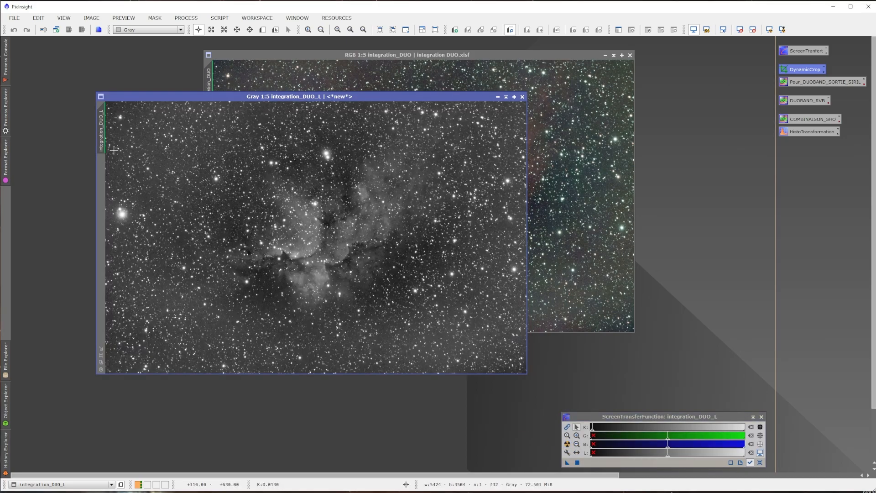
- Rename the extracted luminance image to S, minimise it, and park its icon clear of the other images
{"action": "left_click_drag", "start_coordinate": [102, 138], "coordinate": [102, 136]}
{"action": "double_click", "coordinate": [105, 139]}
{"action": "type", "text": "S"}
{"action": "key", "text": "Return"}
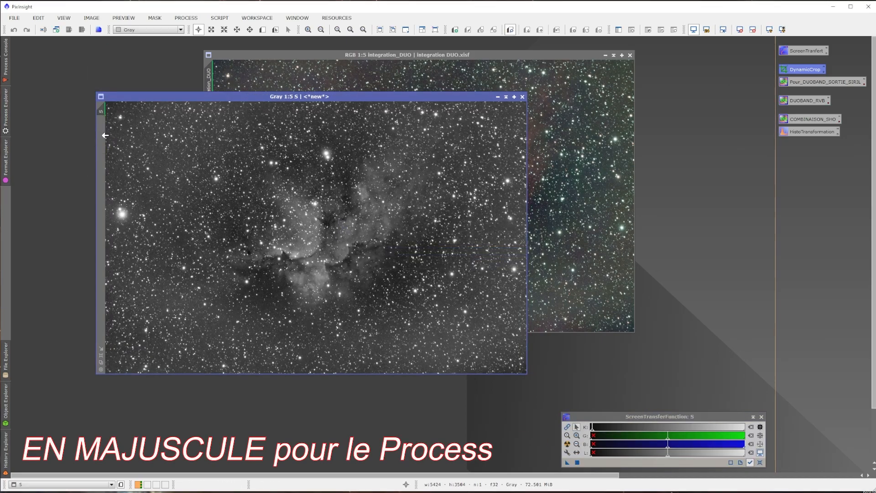
{"action": "left_click", "coordinate": [502, 98]}
{"action": "left_click_drag", "start_coordinate": [326, 238], "coordinate": [28, 458]}
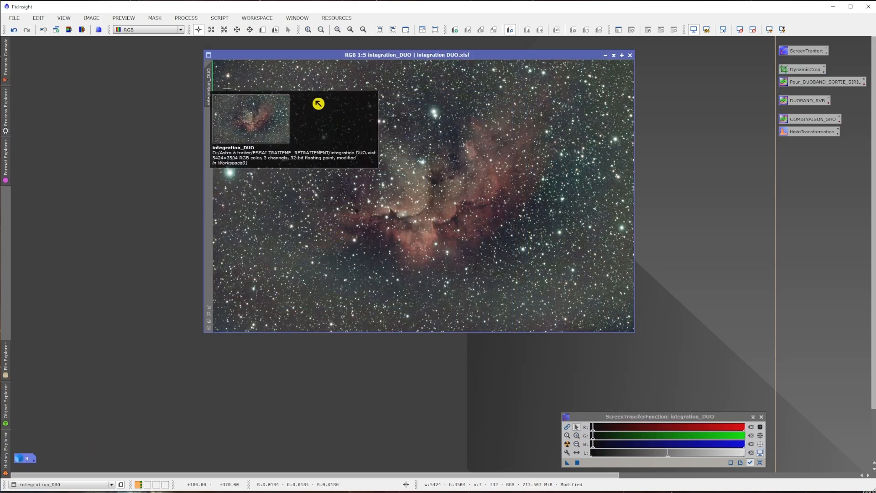
- Split integration_DUO into its R, G and B channels, spread out the windows, and apply an automatic screen stretch to each channel
{"action": "left_click", "coordinate": [83, 31]}
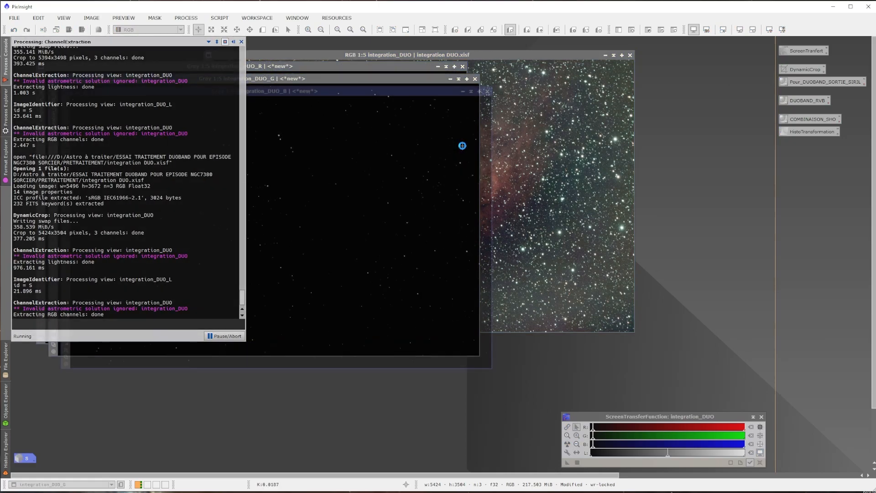
{"action": "left_click", "coordinate": [568, 446]}
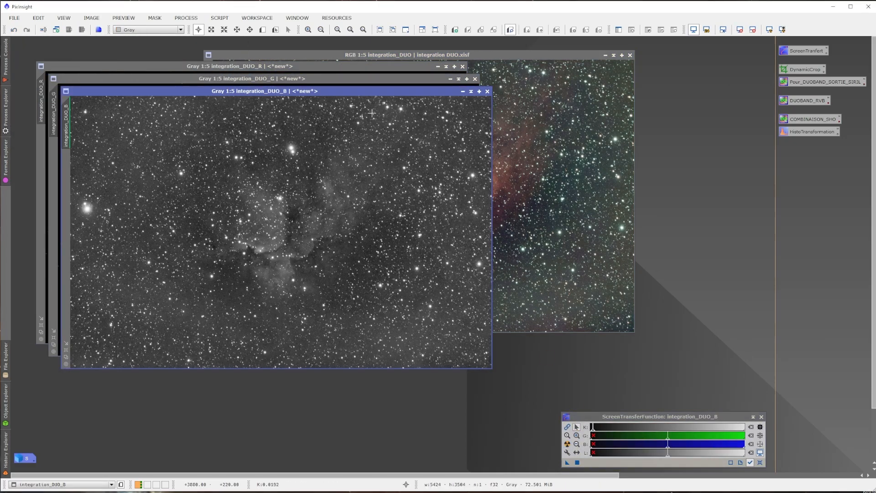
{"action": "left_click_drag", "start_coordinate": [370, 91], "coordinate": [513, 126]}
{"action": "left_click", "coordinate": [362, 112]}
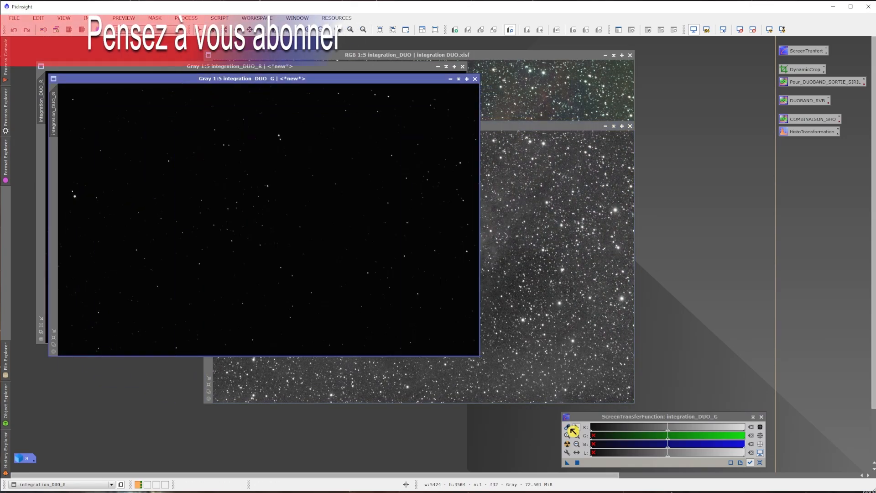
{"action": "left_click", "coordinate": [567, 443]}
{"action": "left_click_drag", "start_coordinate": [330, 79], "coordinate": [403, 126]}
{"action": "left_click", "coordinate": [352, 92]}
{"action": "left_click", "coordinate": [576, 449]}
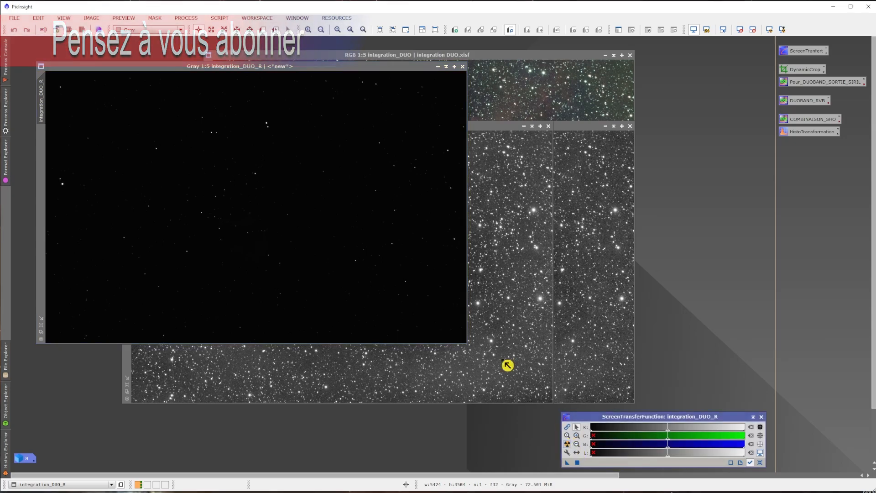
- Rename the red channel image to H, minimise it, and park its icon near the S icon
{"action": "double_click", "coordinate": [47, 100]}
{"action": "type", "text": "H"}
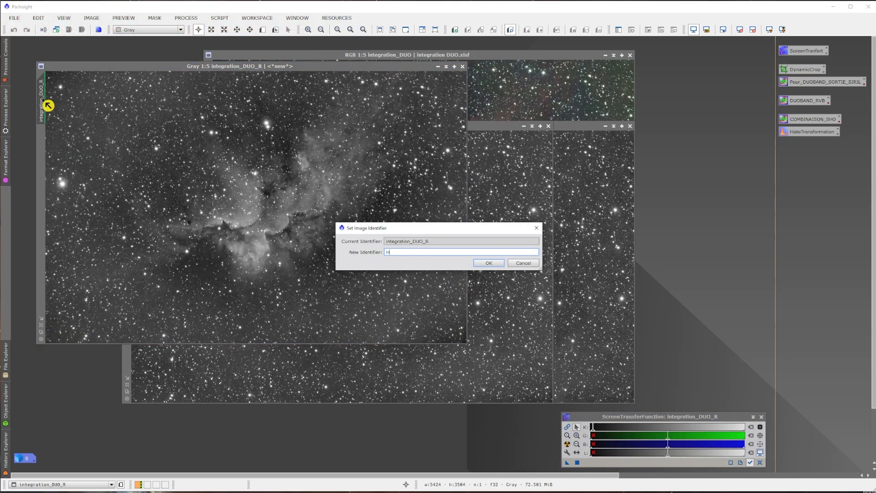
{"action": "key", "text": "Return"}
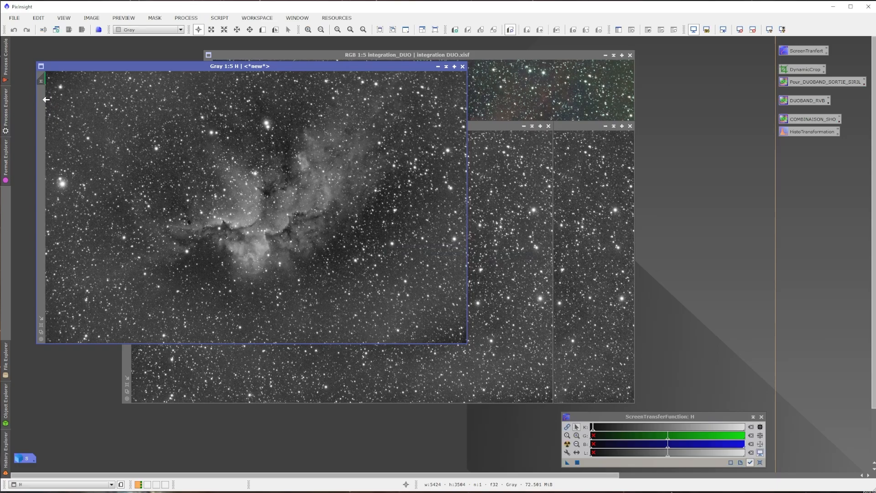
{"action": "left_click", "coordinate": [438, 66]}
{"action": "left_click_drag", "start_coordinate": [274, 214], "coordinate": [33, 439]}
- Rename the green channel image to G and the blue channel image to B
{"action": "left_click_drag", "start_coordinate": [340, 130], "coordinate": [501, 137]}
{"action": "double_click", "coordinate": [292, 158]}
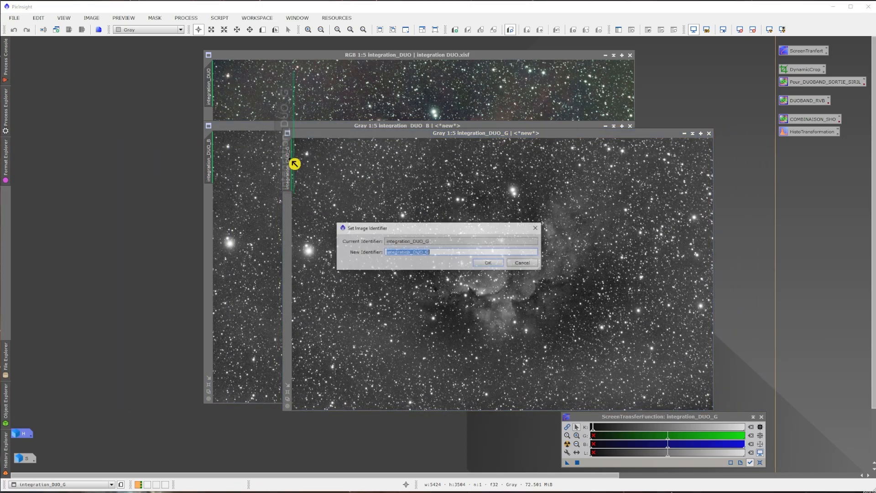
{"action": "type", "text": "G"}
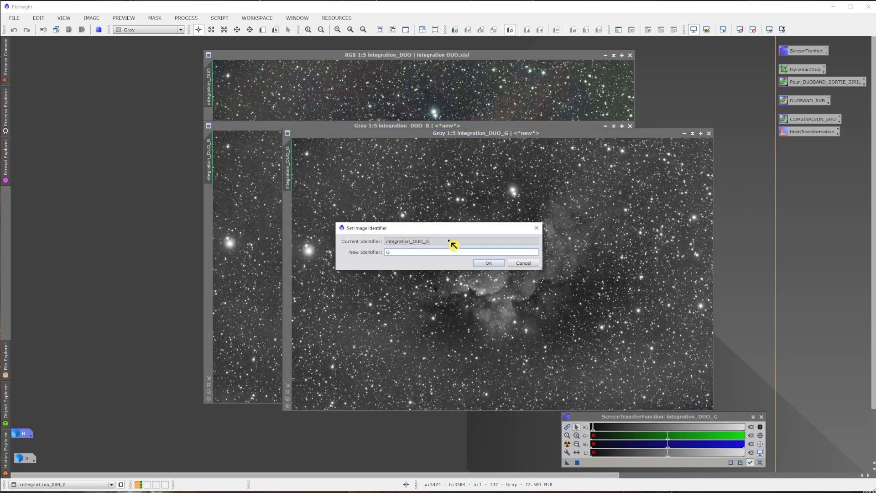
{"action": "left_click", "coordinate": [483, 263]}
{"action": "double_click", "coordinate": [211, 161]}
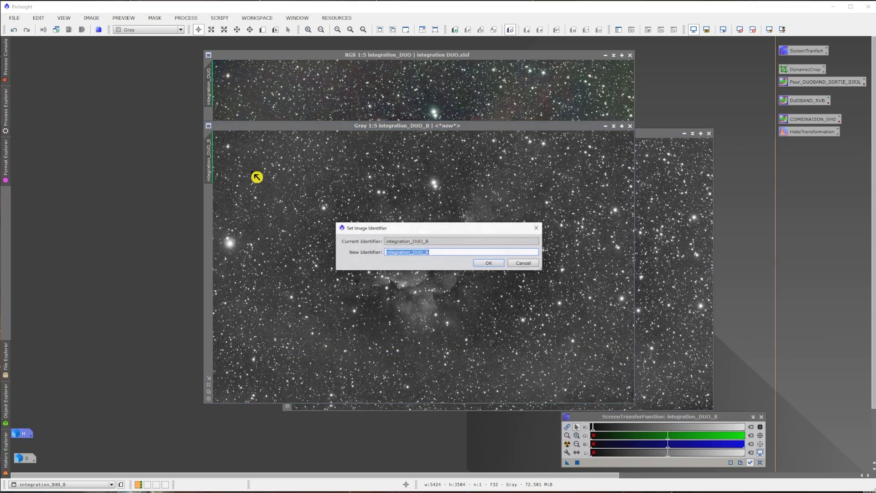
{"action": "type", "text": "B"}
{"action": "left_click", "coordinate": [493, 262]}
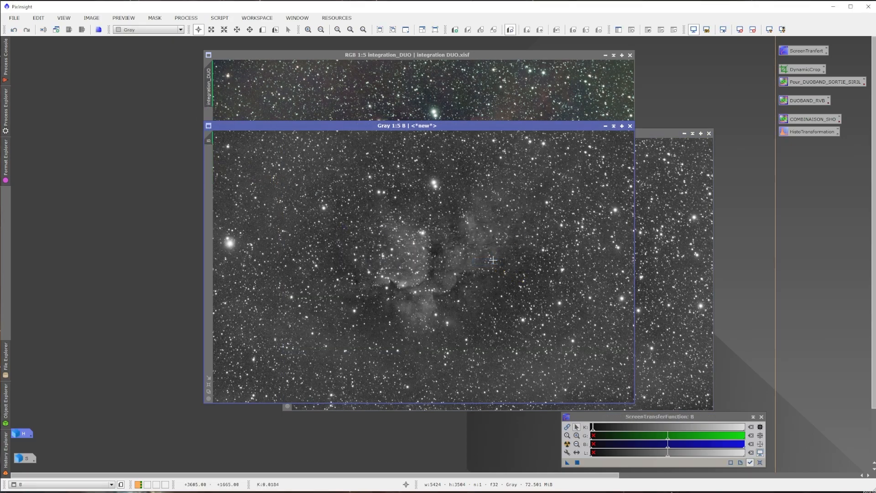
- Blend the B and G channels into a new image with the DUOBAND_RVB PixelMath expression 0.30*B+0.70*G, and auto-stretch its screen display
{"action": "double_click", "coordinate": [802, 101]}
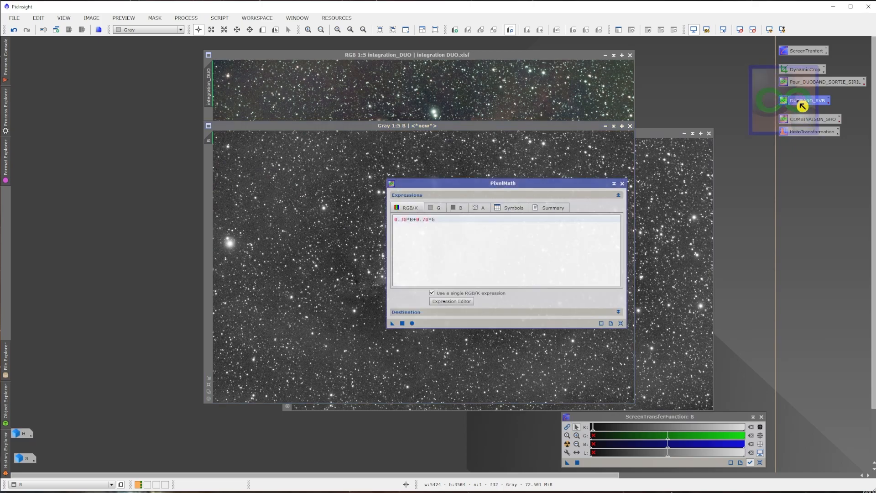
{"action": "left_click_drag", "start_coordinate": [531, 194], "coordinate": [734, 188]}
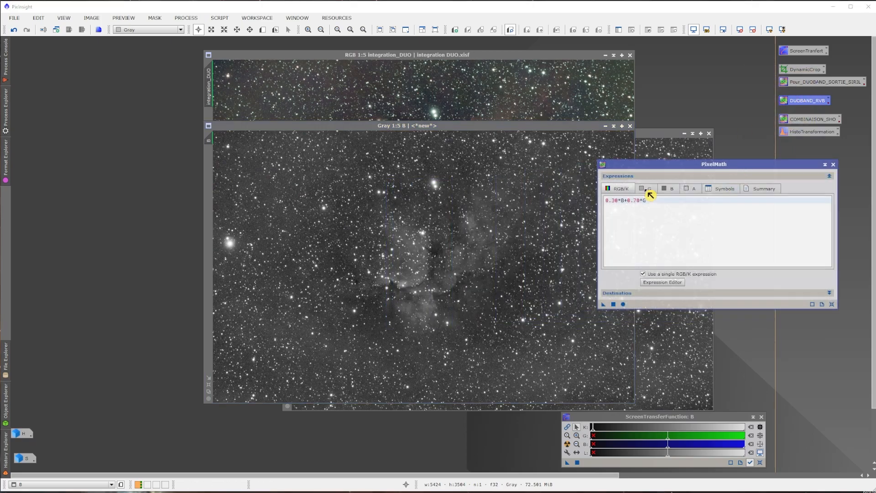
{"action": "left_click", "coordinate": [660, 293]}
{"action": "left_click", "coordinate": [691, 294]}
{"action": "left_click_drag", "start_coordinate": [694, 164], "coordinate": [674, 148]}
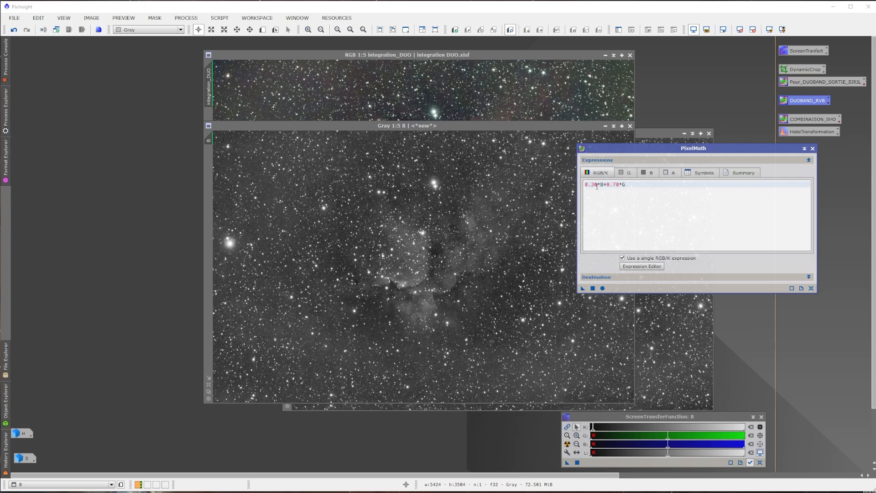
{"action": "left_click", "coordinate": [594, 288]}
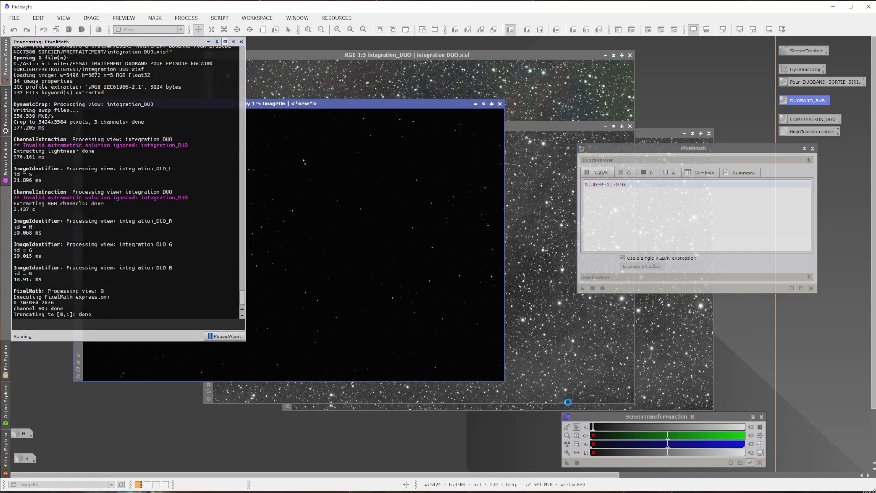
{"action": "left_click", "coordinate": [569, 446]}
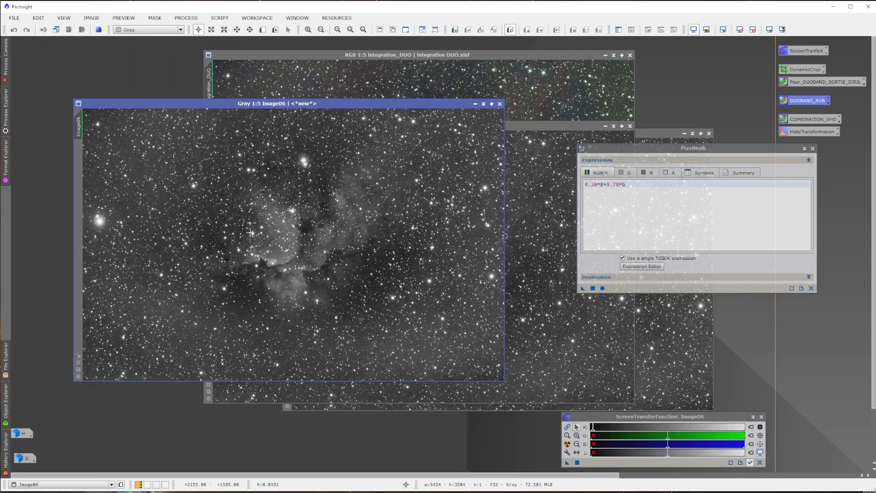
{"action": "left_click", "coordinate": [812, 149]}
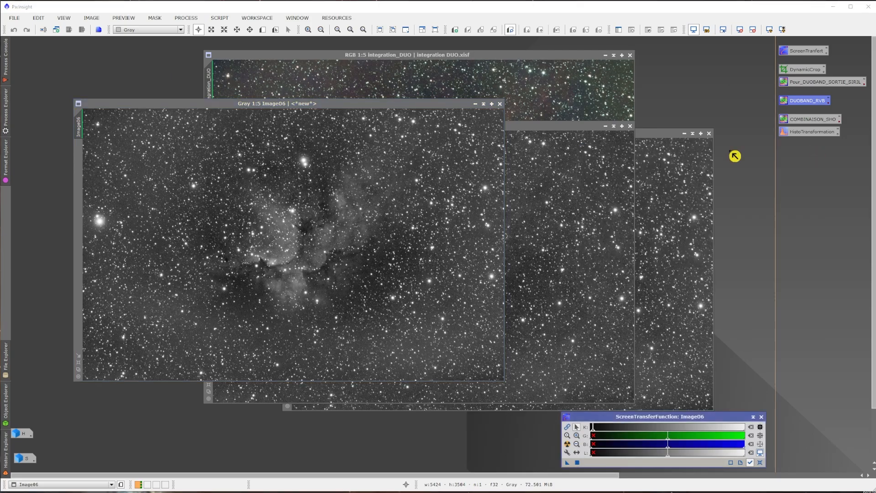
- Close the separate B and G channel images and rename the new blended image as O
{"action": "left_click", "coordinate": [638, 132]}
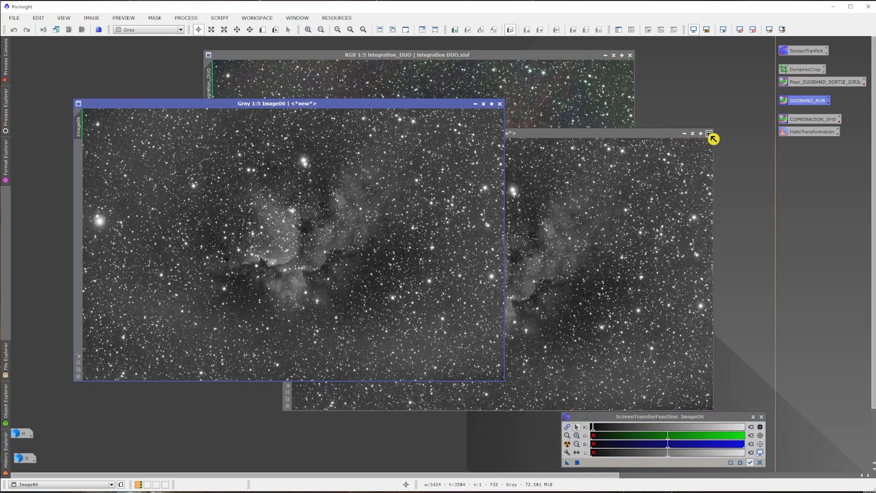
{"action": "left_click", "coordinate": [709, 133]}
{"action": "left_click_drag", "start_coordinate": [349, 111], "coordinate": [432, 111]}
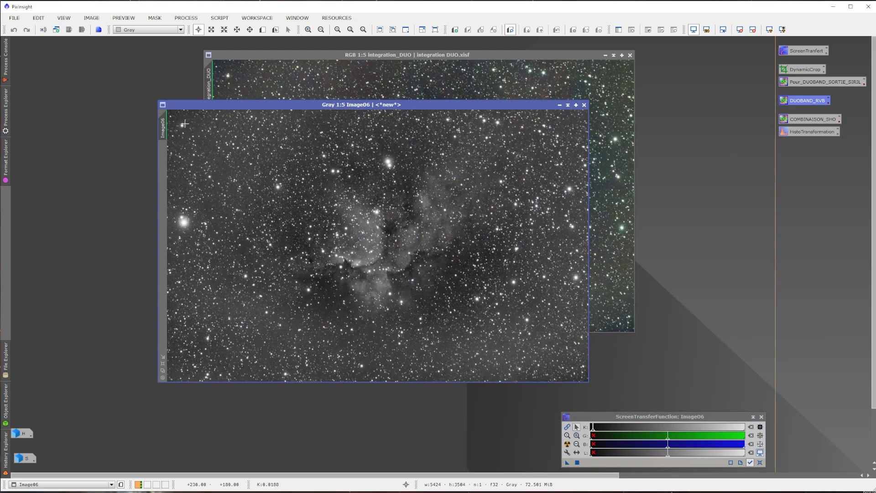
{"action": "double_click", "coordinate": [165, 130]}
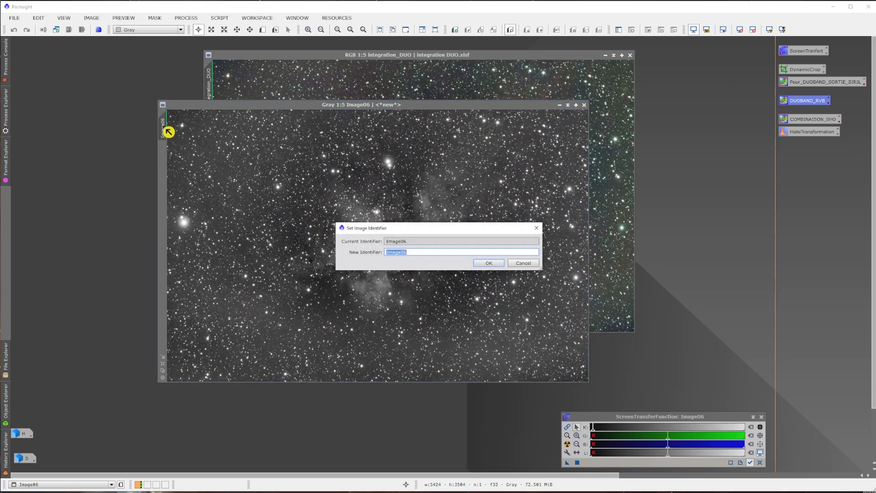
{"action": "type", "text": "O"}
{"action": "key", "text": "Return"}
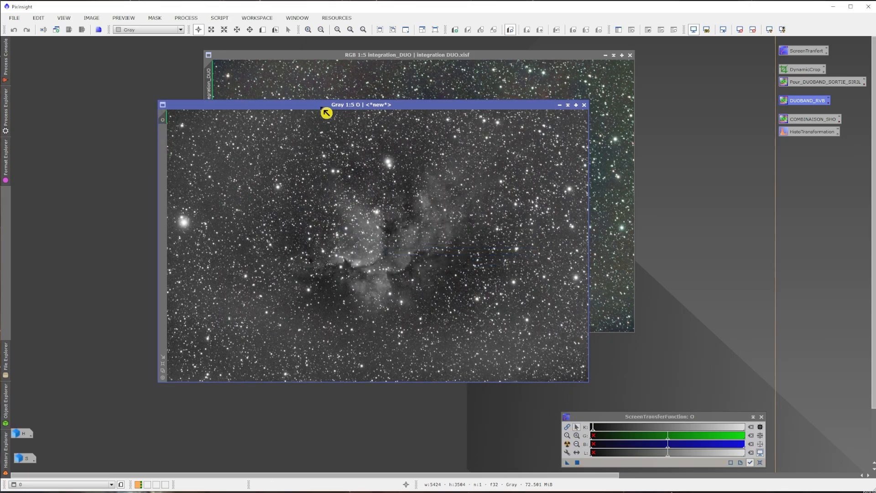
- Minimise integration_DUO, park its icon clear of the O image, and group the H and S icons together
{"action": "left_click", "coordinate": [605, 55]}
{"action": "left_click_drag", "start_coordinate": [447, 200], "coordinate": [83, 462]}
{"action": "mouse_move", "coordinate": [24, 438]}
{"action": "left_click_drag", "start_coordinate": [25, 438], "coordinate": [30, 360]}
{"action": "left_click_drag", "start_coordinate": [27, 457], "coordinate": [31, 375]}
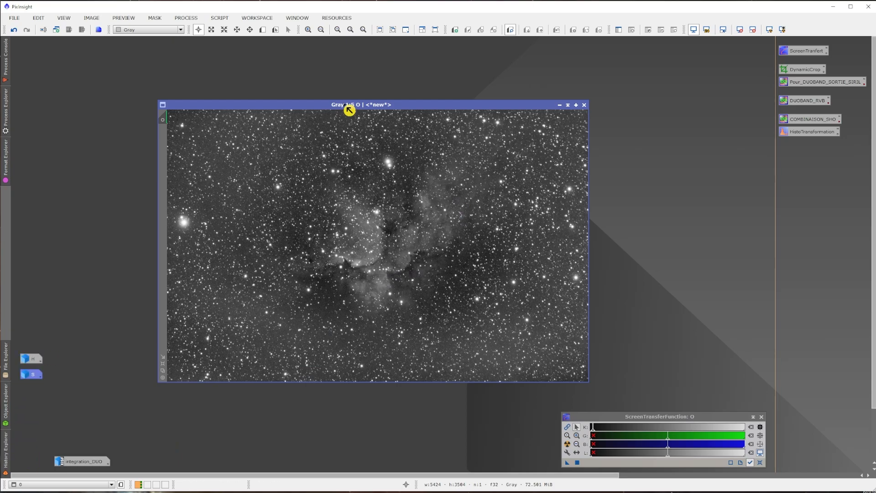
{"action": "left_click_drag", "start_coordinate": [350, 105], "coordinate": [352, 92]}
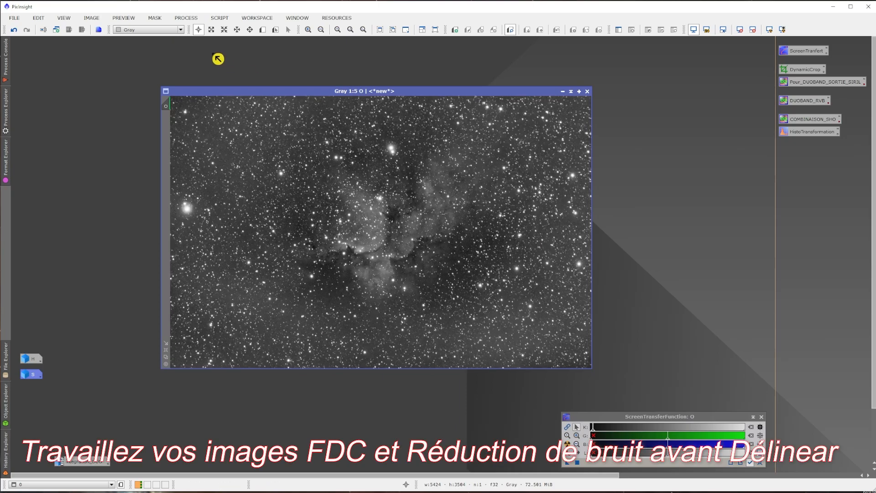
- De-linearise the O image with the DeLinear script
{"action": "left_click", "coordinate": [219, 17]}
{"action": "mouse_move", "coordinate": [233, 137]}
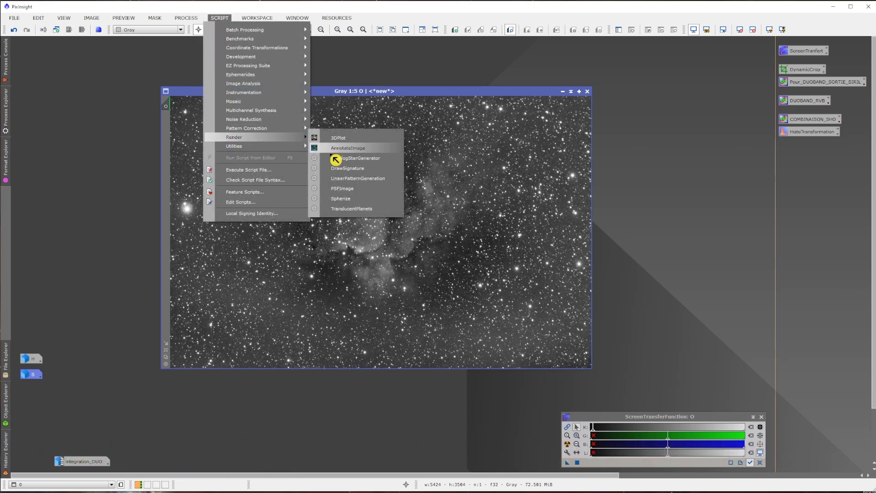
{"action": "mouse_move", "coordinate": [262, 146]}
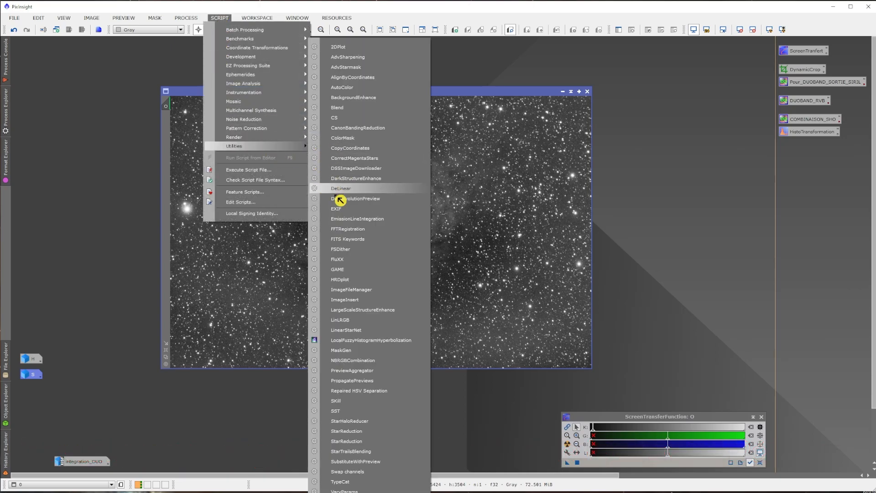
{"action": "left_click", "coordinate": [414, 195]}
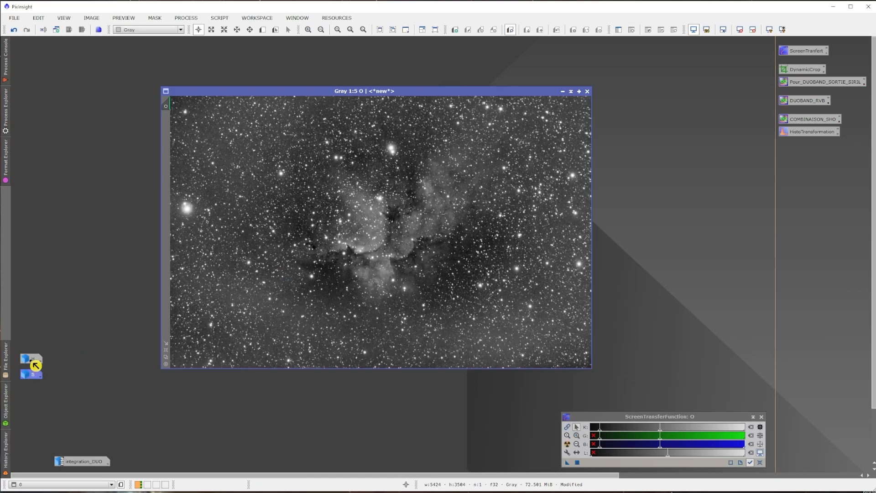
- Restore the H image and de-linearise it with the DeLinear script
{"action": "double_click", "coordinate": [33, 361]}
{"action": "left_click", "coordinate": [220, 18]}
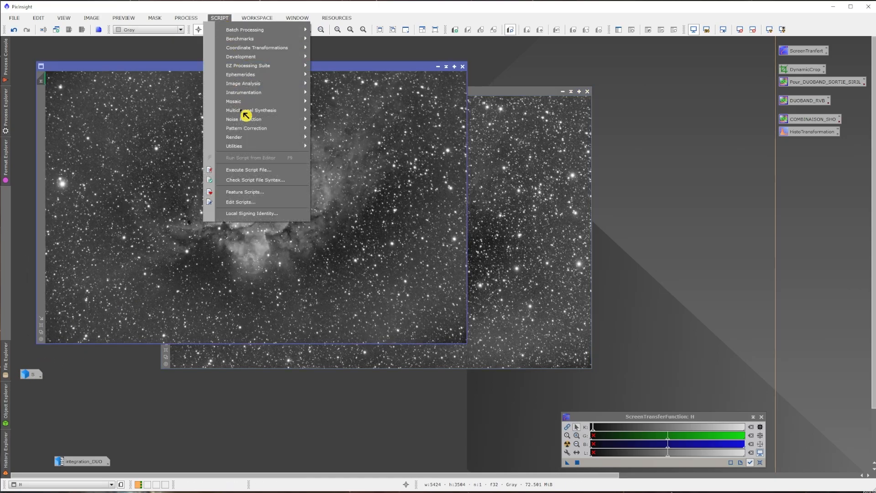
{"action": "mouse_move", "coordinate": [248, 146]}
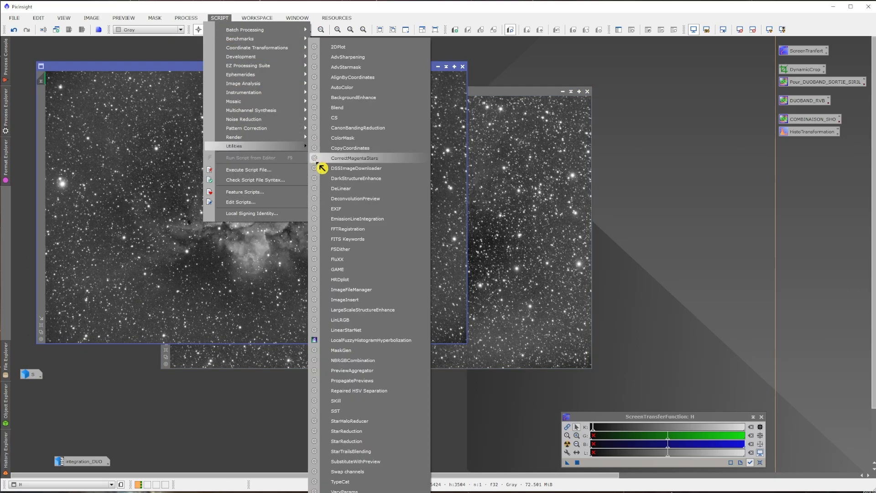
{"action": "left_click", "coordinate": [338, 190]}
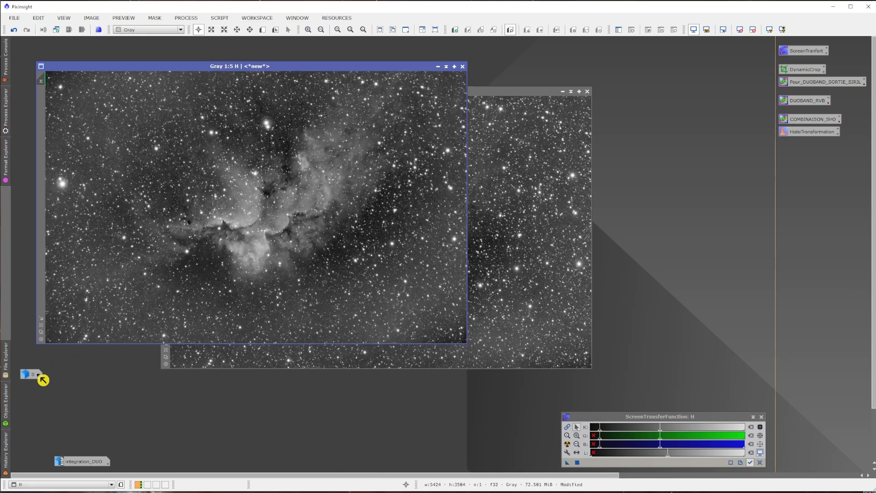
- Restore the S image, de-linearise it with the DeLinear script, and shift its window to uncover the H image
{"action": "double_click", "coordinate": [28, 374]}
{"action": "left_click", "coordinate": [220, 18]}
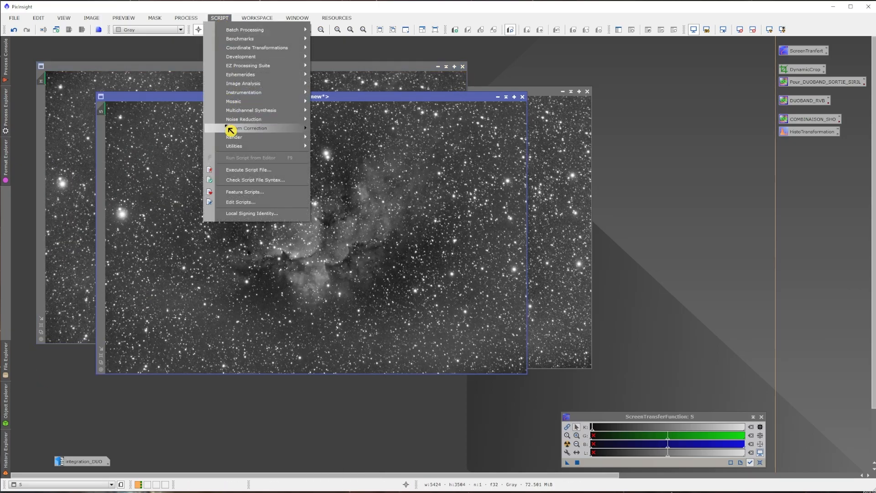
{"action": "mouse_move", "coordinate": [237, 147]}
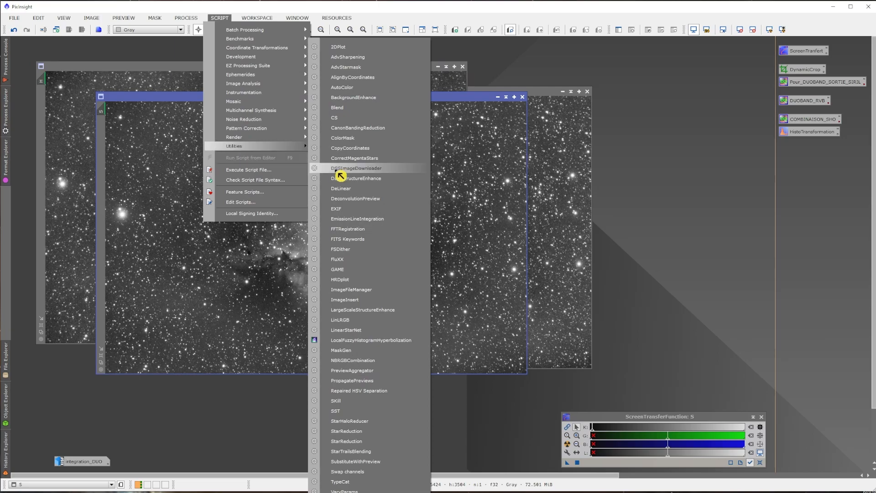
{"action": "left_click", "coordinate": [338, 188]}
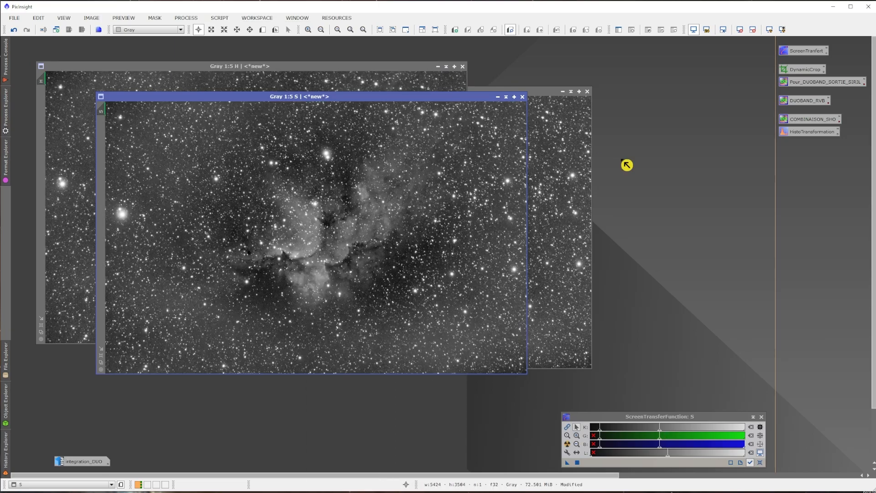
{"action": "left_click_drag", "start_coordinate": [237, 98], "coordinate": [365, 109]}
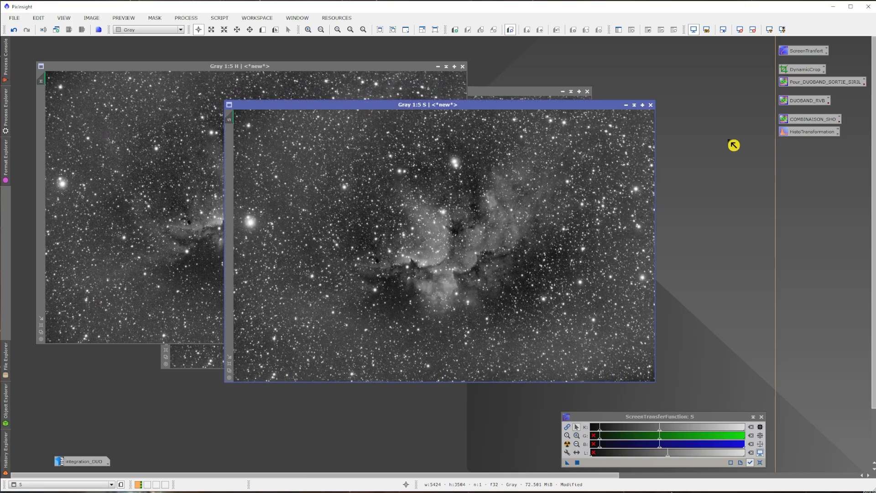
- Create the SHO image with the COMBINAISON_SHO PixelMath process, using red 0.75*S+0.25*H, green 0.3*H+0.6*O+0.1*S and blue 0.8*O+0.2*H
{"action": "double_click", "coordinate": [813, 122]}
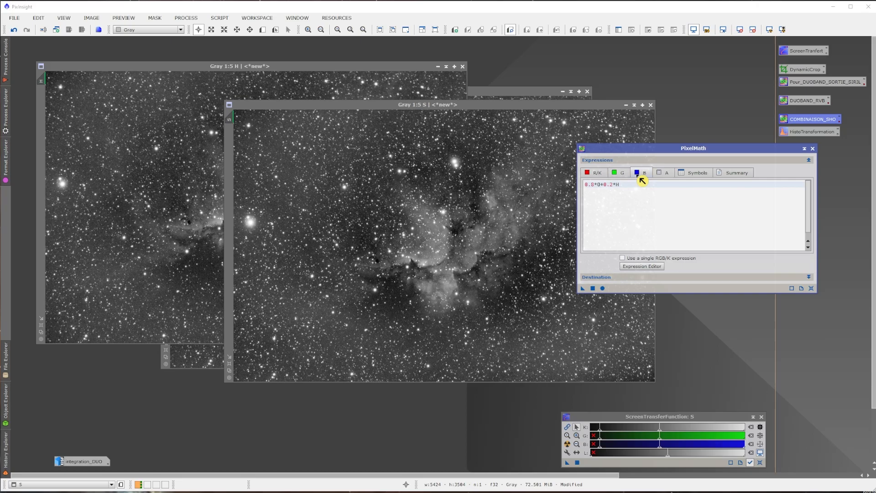
{"action": "left_click", "coordinate": [592, 288]}
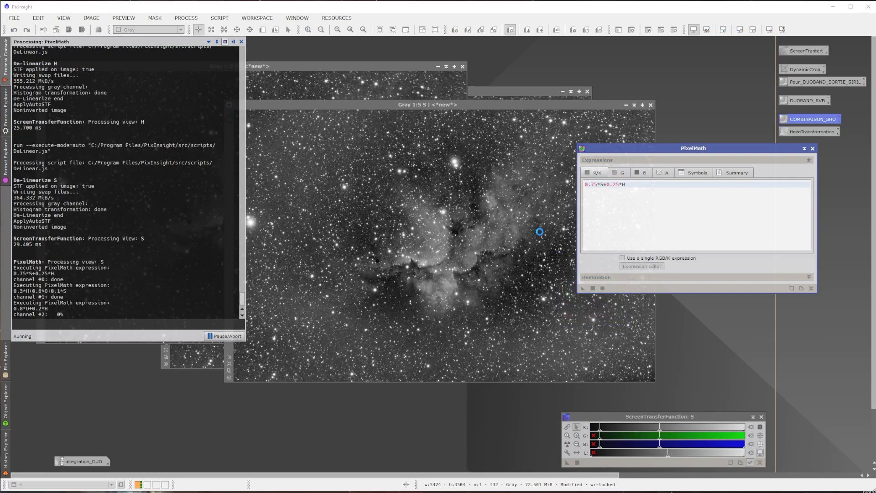
{"action": "left_click", "coordinate": [812, 148]}
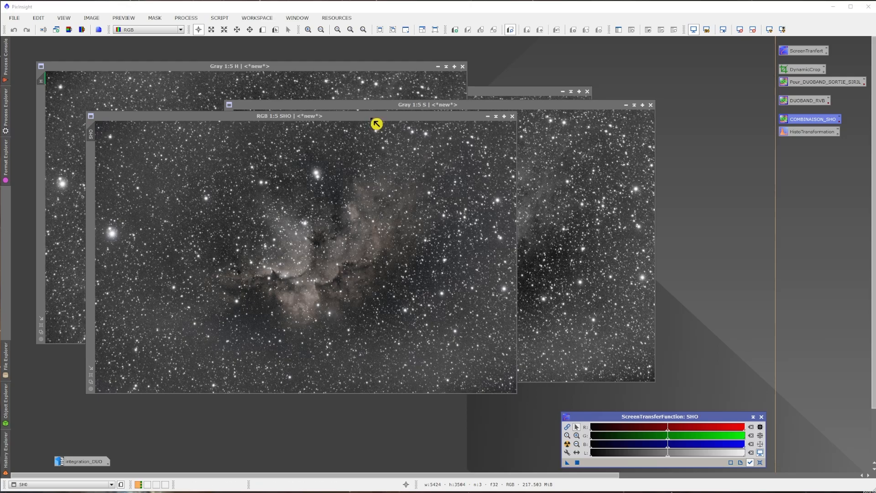
{"action": "left_click_drag", "start_coordinate": [377, 120], "coordinate": [396, 126]}
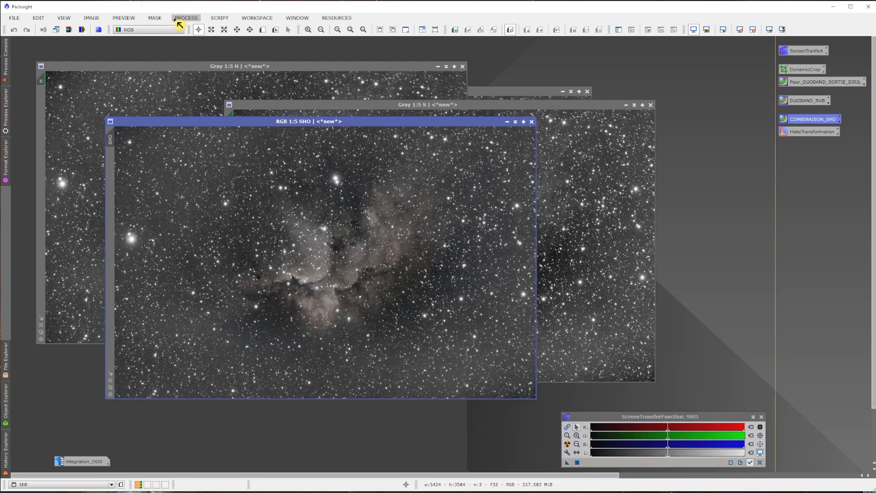
{"action": "left_click", "coordinate": [221, 19]}
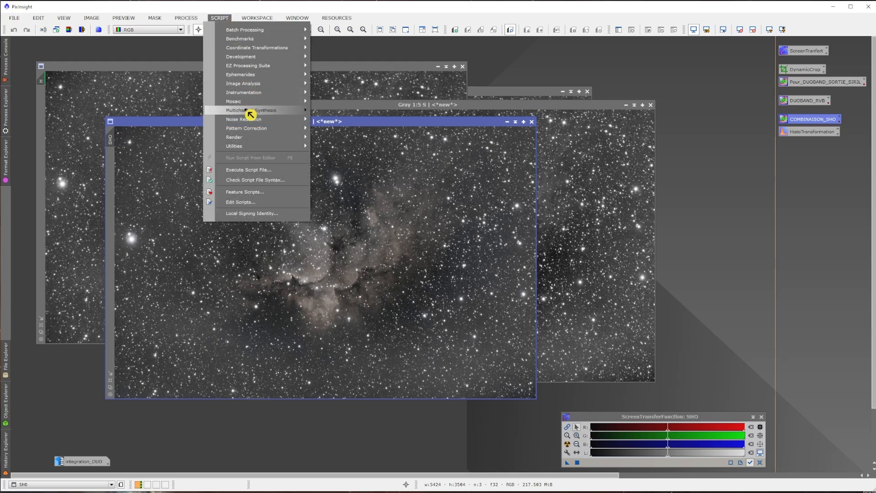
{"action": "mouse_move", "coordinate": [251, 114]}
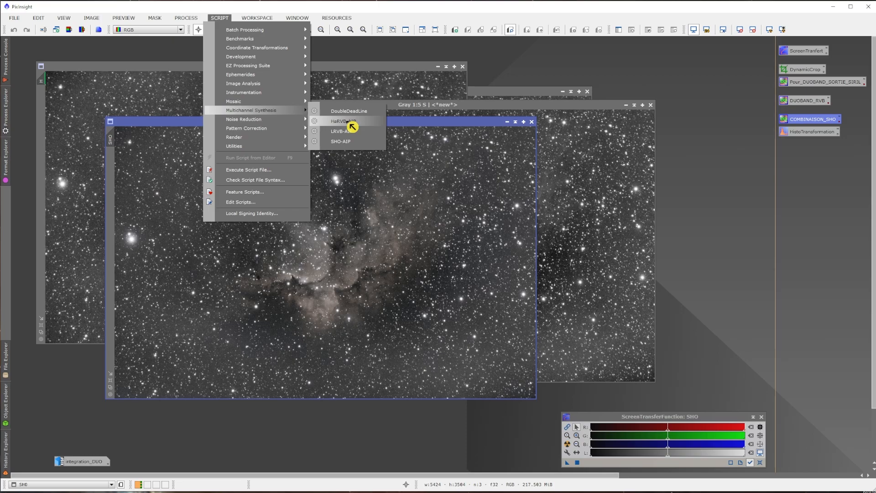
{"action": "key", "text": "Escape"}
{"action": "key", "text": "Escape"}
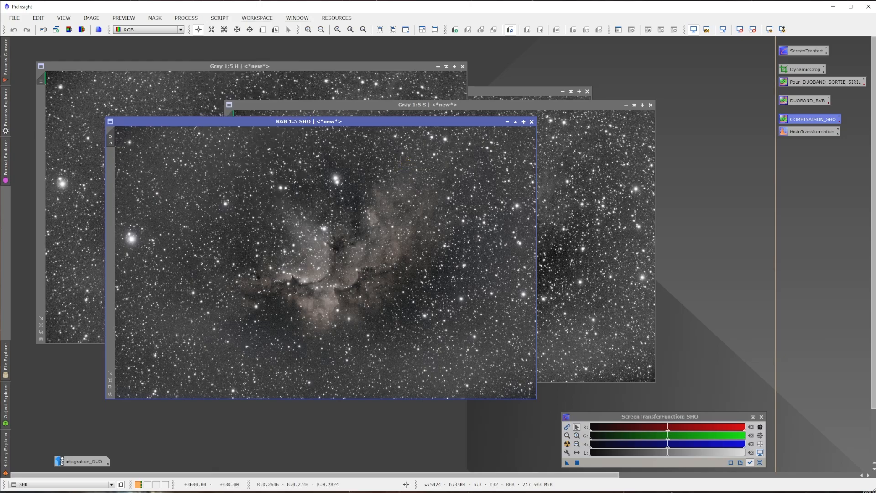
{"action": "left_click_drag", "start_coordinate": [370, 124], "coordinate": [519, 85]}
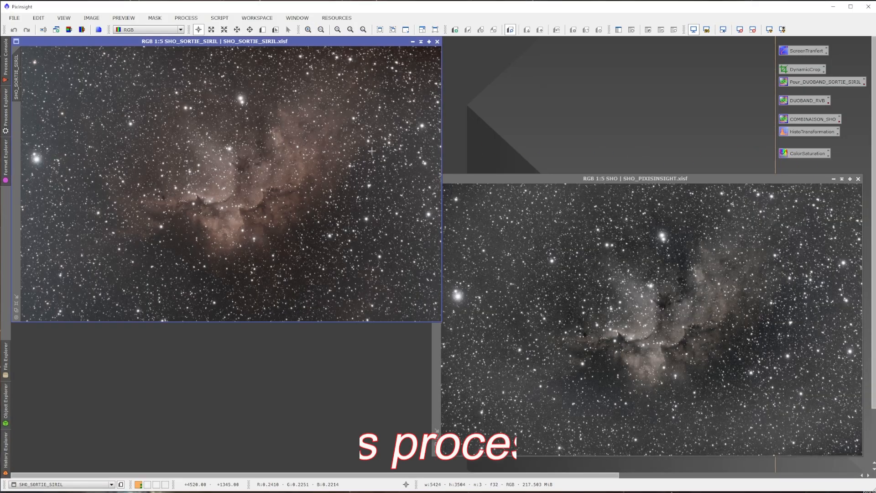
- Reset ColorSaturation, raise the saturation across all hues to about 0.885 in a real-time preview, and apply it to SHO_SORTIE_SIRIL
{"action": "double_click", "coordinate": [802, 154]}
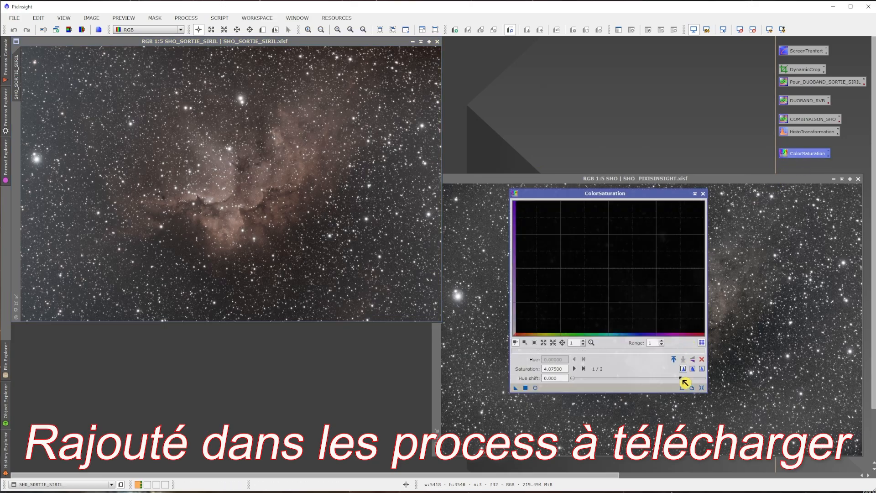
{"action": "left_click", "coordinate": [701, 387]}
{"action": "left_click", "coordinate": [535, 387]}
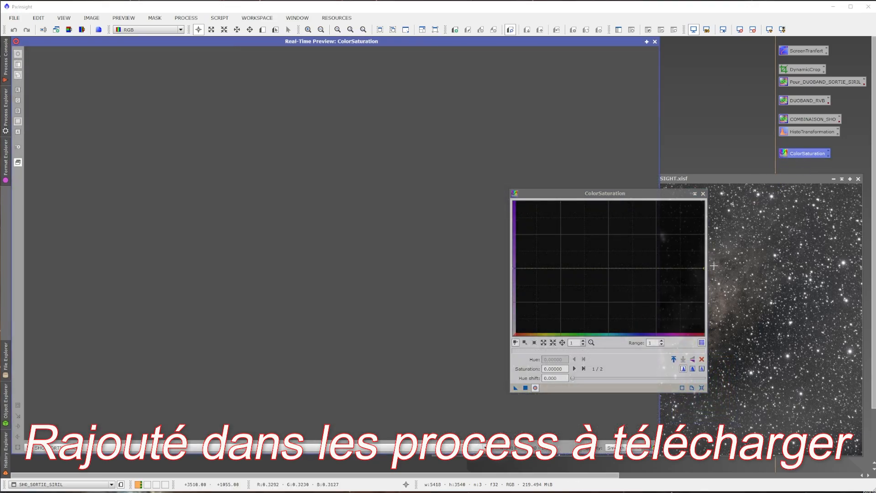
{"action": "left_click_drag", "start_coordinate": [703, 268], "coordinate": [703, 208]}
{"action": "left_click_drag", "start_coordinate": [516, 388], "coordinate": [531, 395]}
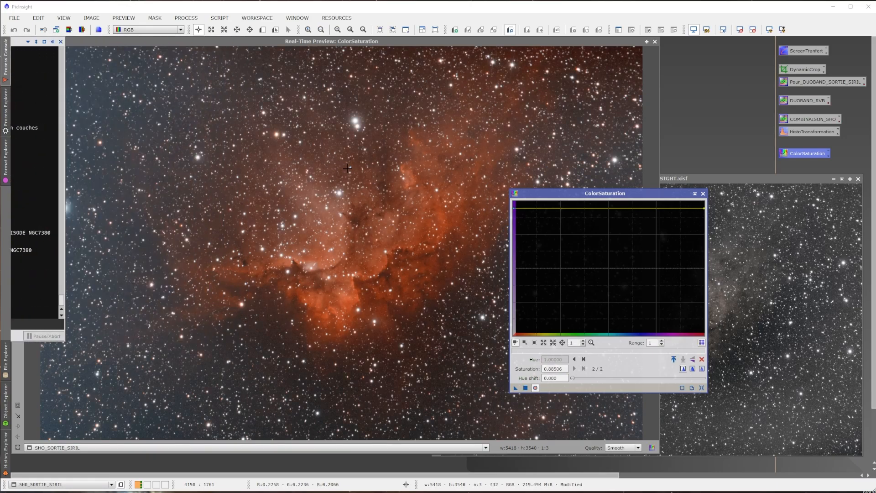
{"action": "left_click", "coordinate": [654, 41]}
- Reset ColorSaturation, raise the saturation across all hues to about 1.28 in a real-time preview, and apply it to the SHO image
{"action": "left_click_drag", "start_coordinate": [588, 193], "coordinate": [243, 249]}
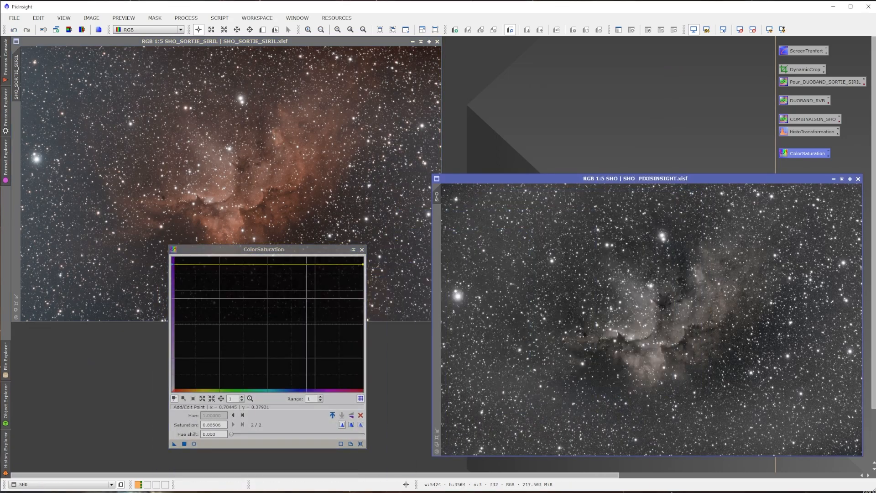
{"action": "left_click", "coordinate": [362, 445]}
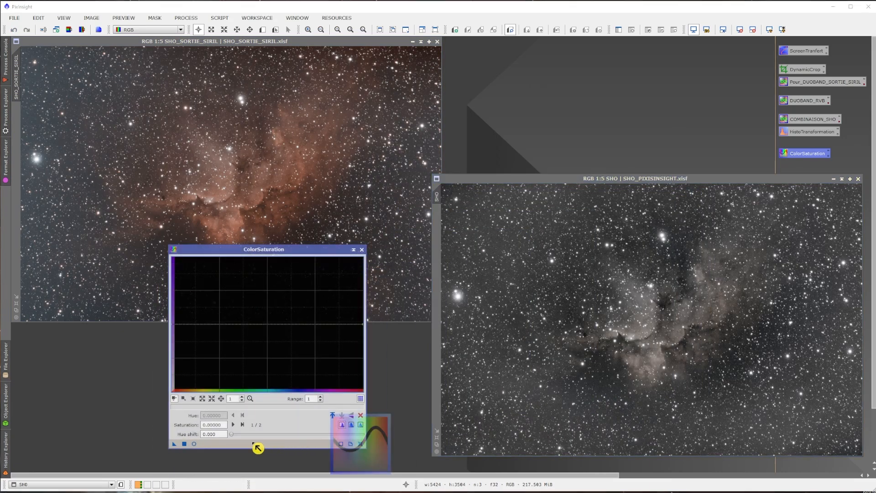
{"action": "left_click", "coordinate": [194, 443]}
{"action": "left_click_drag", "start_coordinate": [335, 251], "coordinate": [806, 190]}
{"action": "left_click_drag", "start_coordinate": [847, 260], "coordinate": [844, 173]}
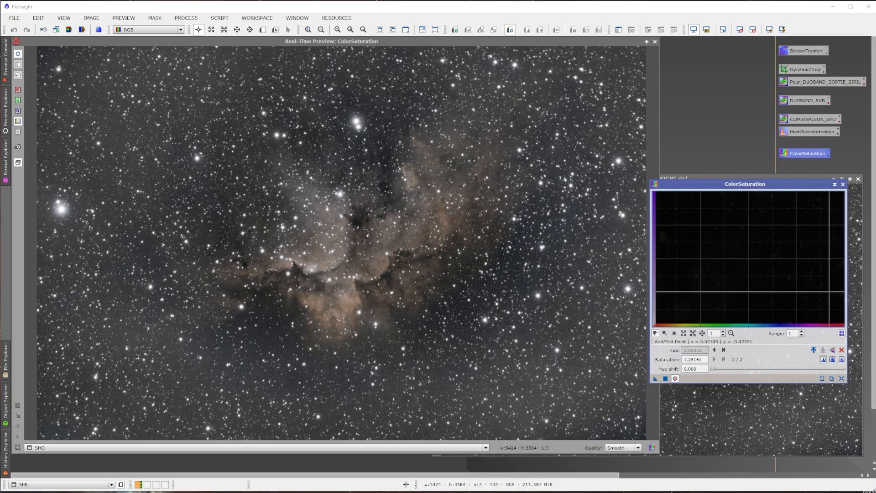
{"action": "left_click", "coordinate": [666, 378]}
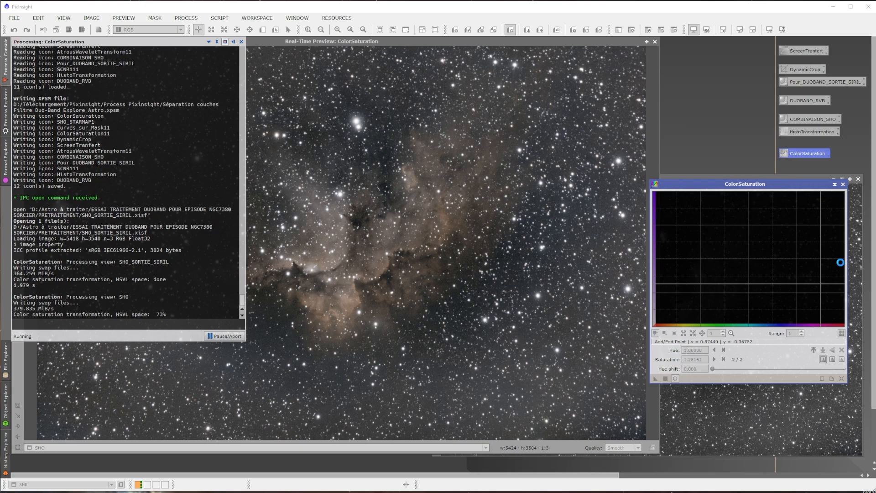
- Reset the saturation curve, raise all hues more strongly, apply it to SHO again, and close ColorSaturation and the real-time preview
{"action": "left_click", "coordinate": [842, 378]}
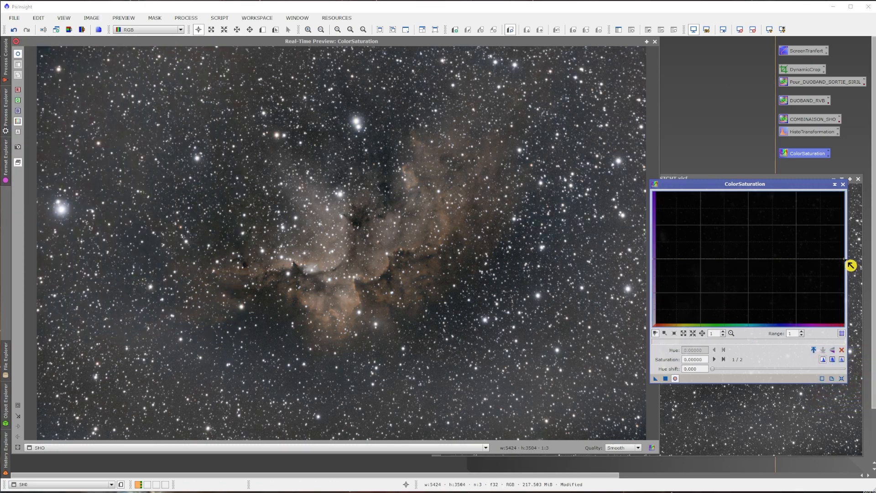
{"action": "left_click_drag", "start_coordinate": [844, 258], "coordinate": [840, 92]}
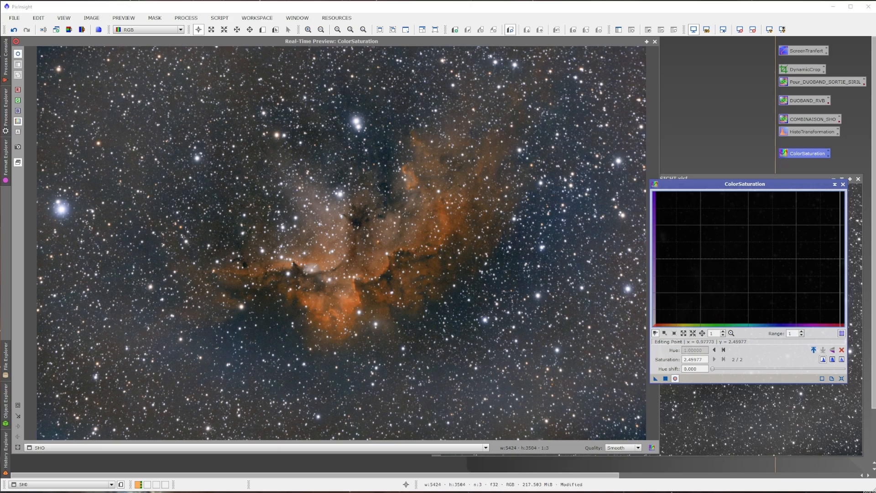
{"action": "left_click", "coordinate": [665, 379]}
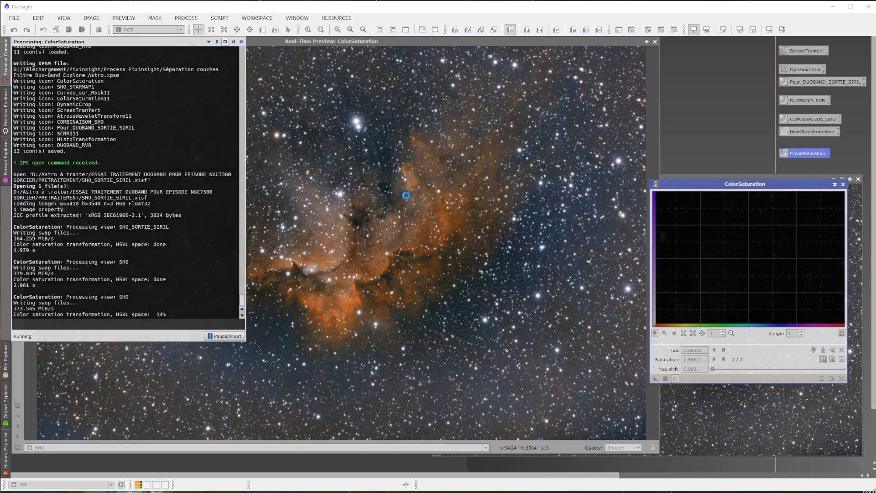
{"action": "left_click", "coordinate": [843, 184]}
{"action": "left_click", "coordinate": [655, 42]}
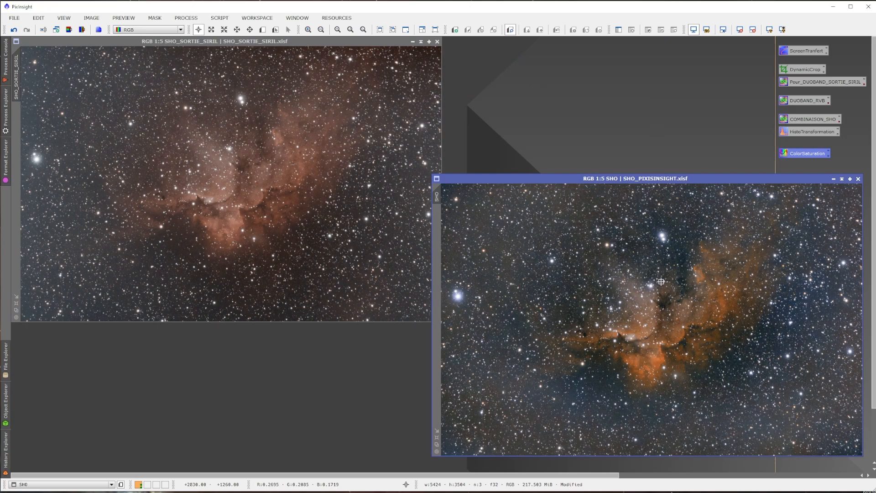
- Compare the colours and nebula detail of the SHO_SORTIE_SIRIL image with those of the SHO image
{"action": "left_click", "coordinate": [271, 234]}
{"action": "left_click", "coordinate": [605, 322]}
{"action": "left_click", "coordinate": [280, 221]}
{"action": "left_click", "coordinate": [644, 273]}
{"action": "left_click", "coordinate": [181, 186]}
{"action": "left_click", "coordinate": [605, 343]}
{"action": "left_click", "coordinate": [267, 204]}
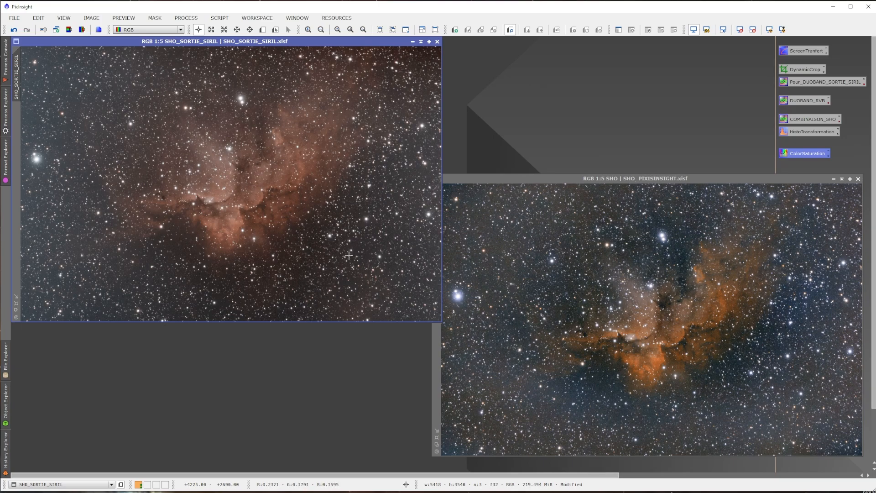
{"action": "left_click", "coordinate": [490, 311]}
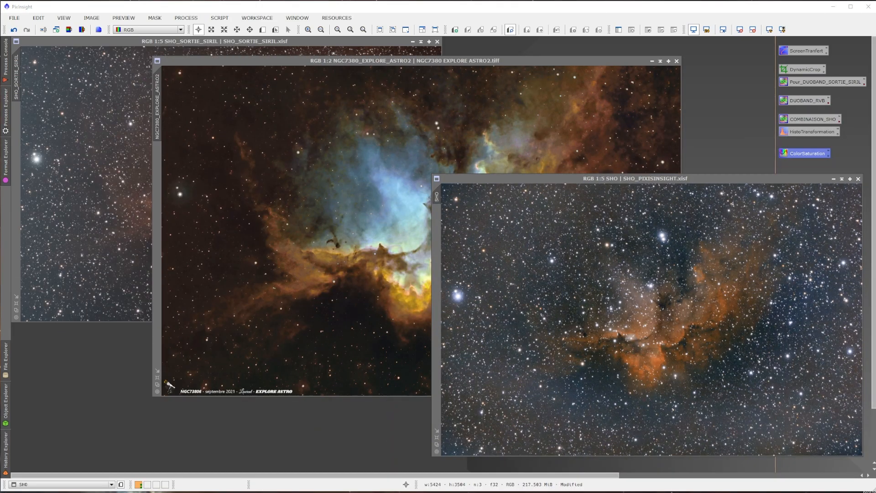
- Compare the finished NGC7380_EXPLORE_ASTRO2 image with the SHO image by bringing each to the front in turn
{"action": "left_click", "coordinate": [355, 240]}
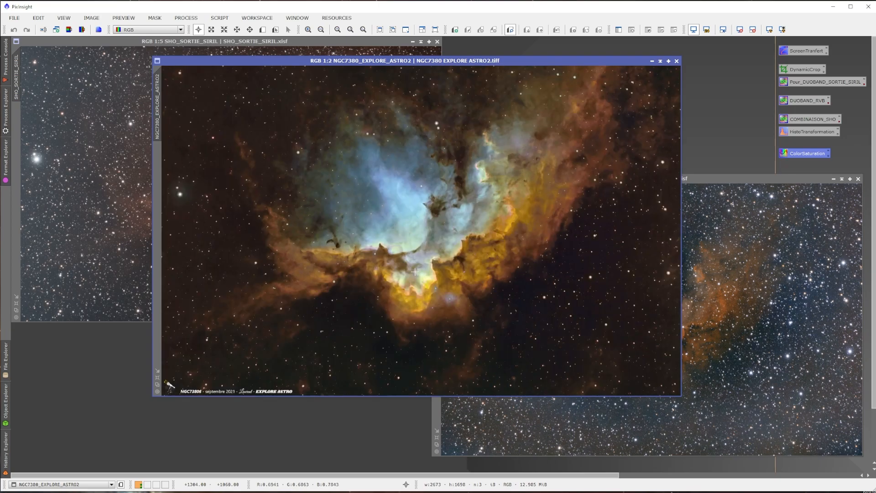
{"action": "left_click", "coordinate": [796, 278]}
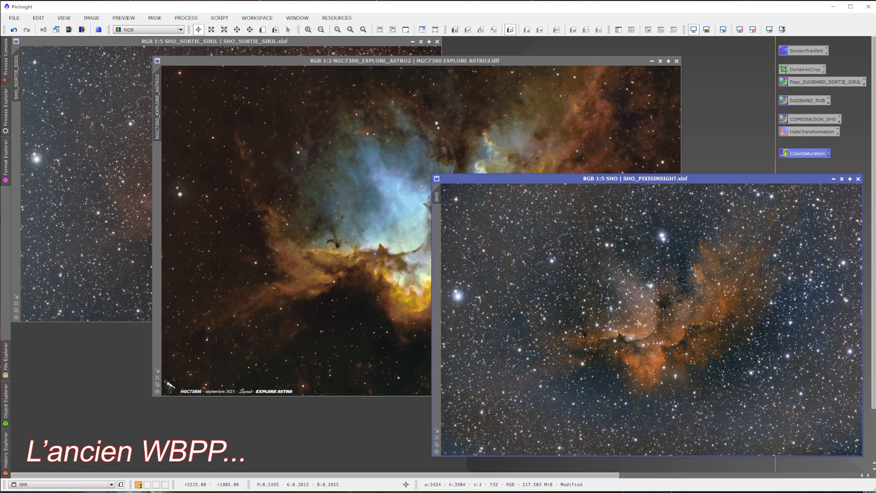
{"action": "left_click", "coordinate": [633, 147]}
{"action": "left_click", "coordinate": [800, 289]}
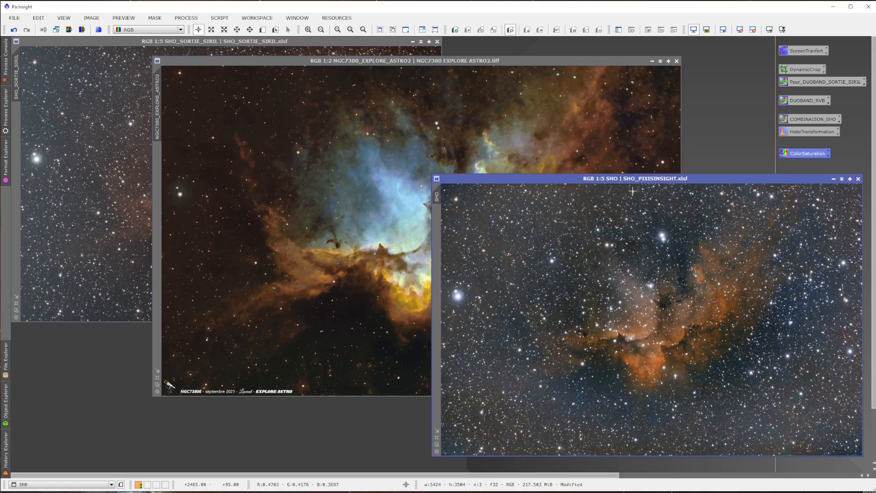
{"action": "left_click", "coordinate": [410, 257]}
{"action": "left_click", "coordinate": [479, 414]}
{"action": "left_click", "coordinate": [380, 237]}
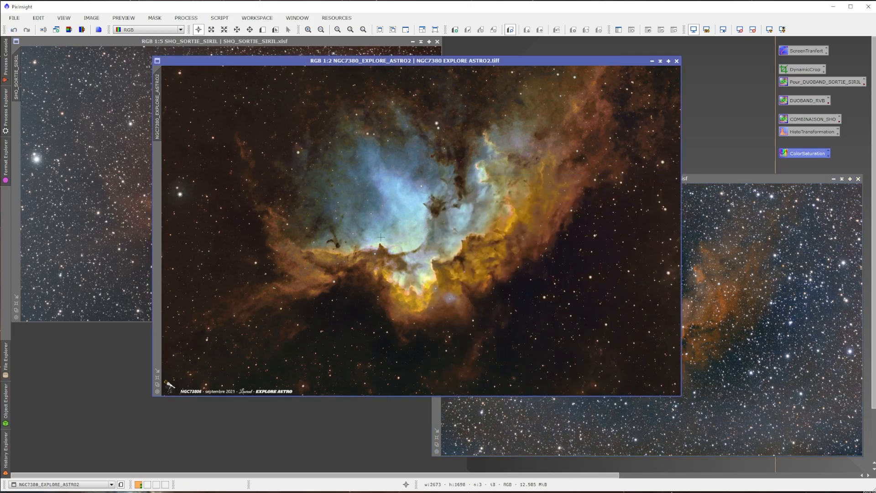